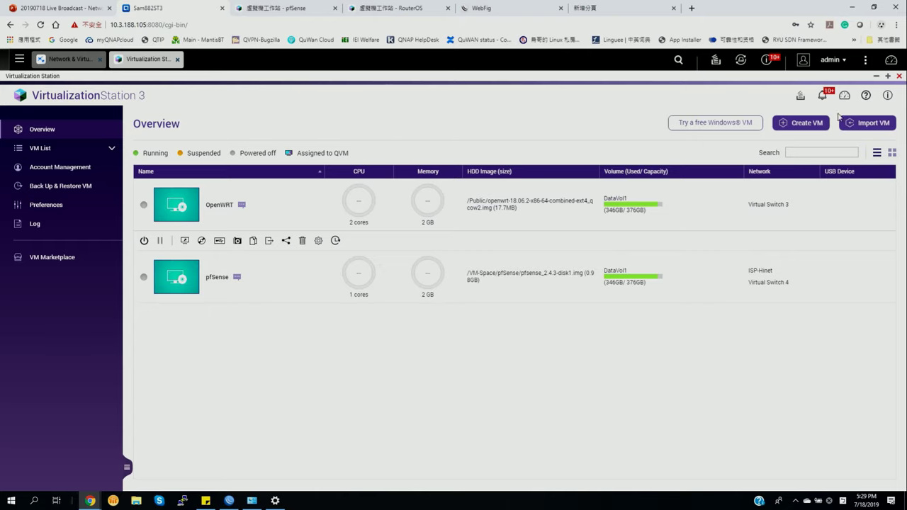
Start a new VM named RouterOS with Generic OS type and 1088 MB memory.
left_click(808, 126)
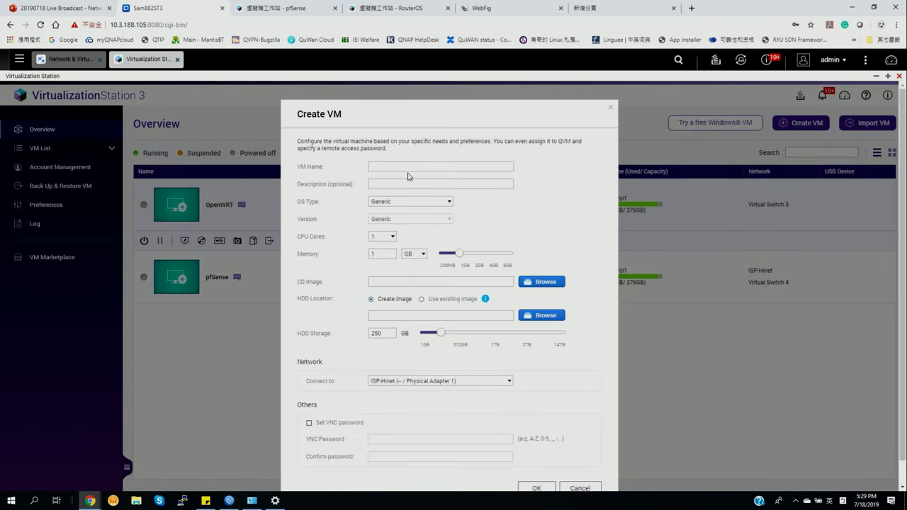
type("Router")
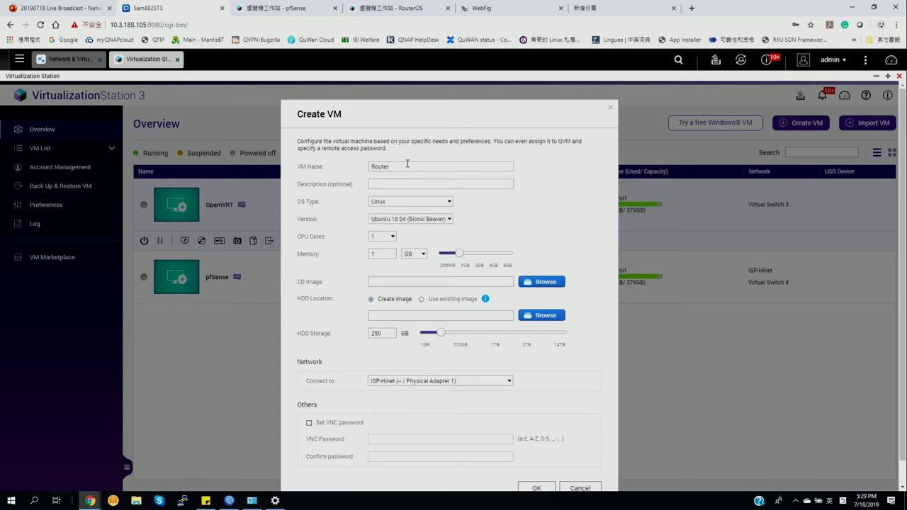
type("OS")
left_click(416, 202)
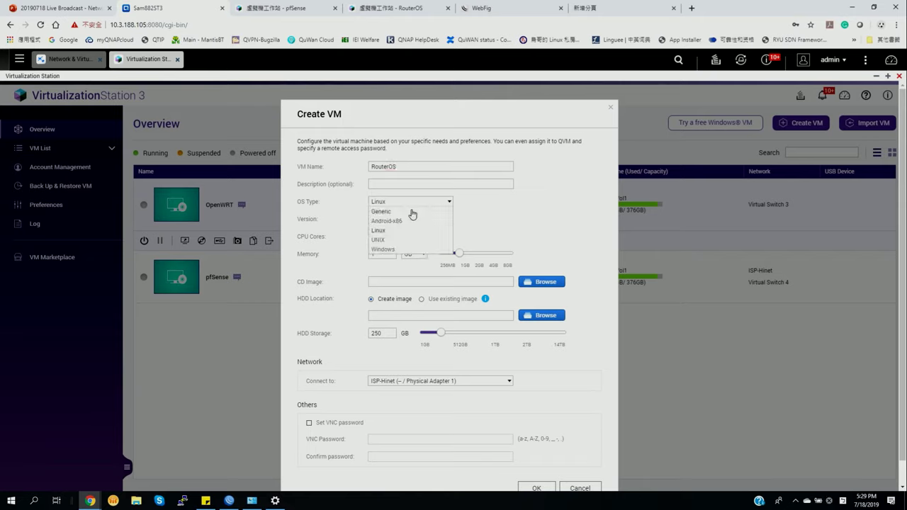
left_click(413, 213)
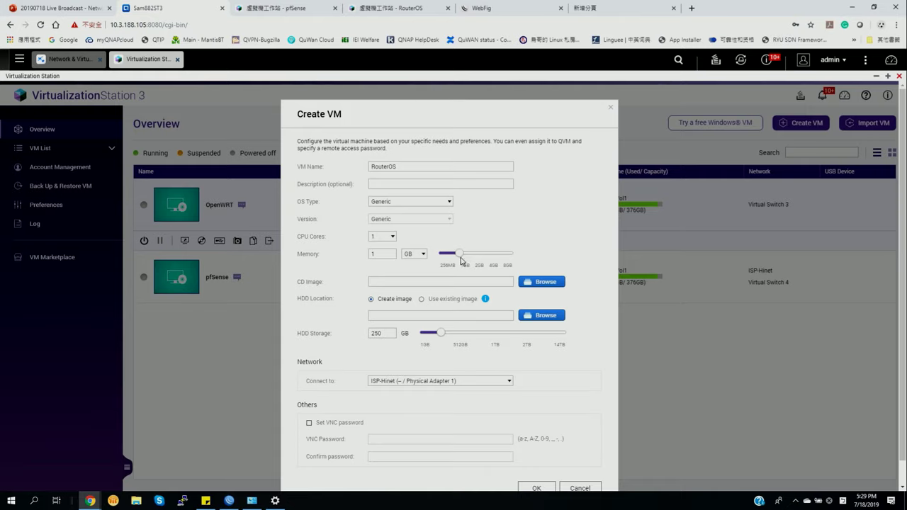
left_click_drag(459, 255, 461, 258)
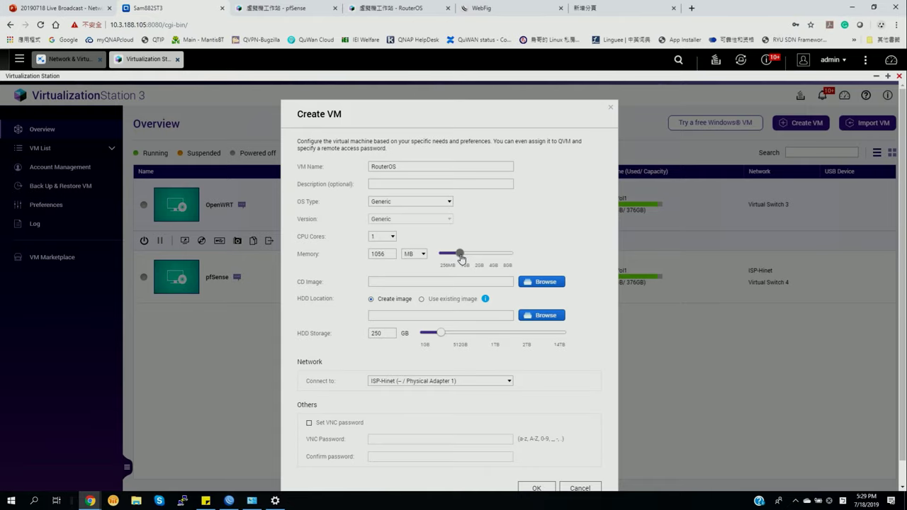
Use mikrotik-6.43.14.iso from the Public folder as the VM's CD image.
left_click(539, 284)
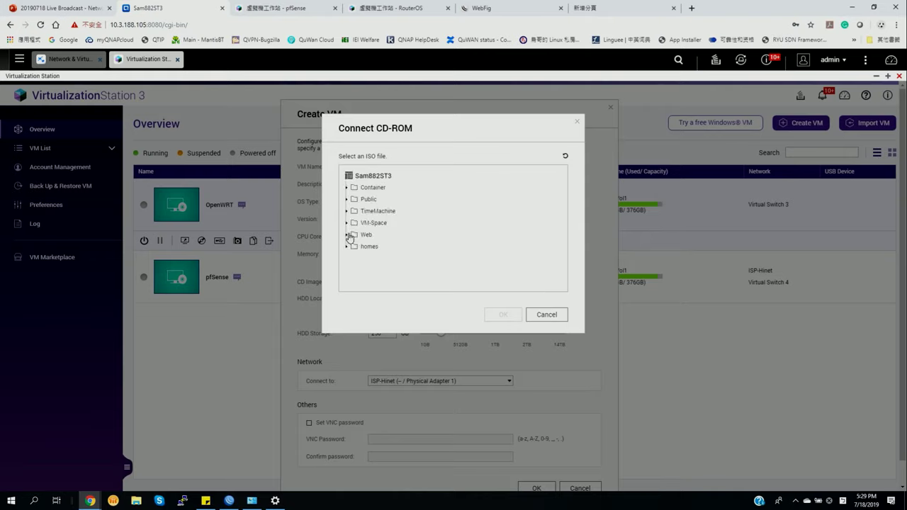
left_click_drag(348, 224, 348, 227)
left_click(348, 199)
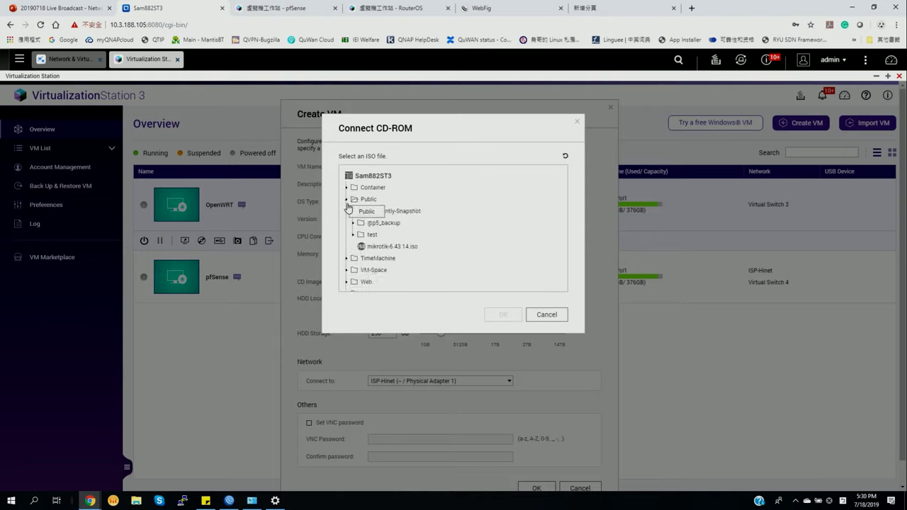
left_click(397, 245)
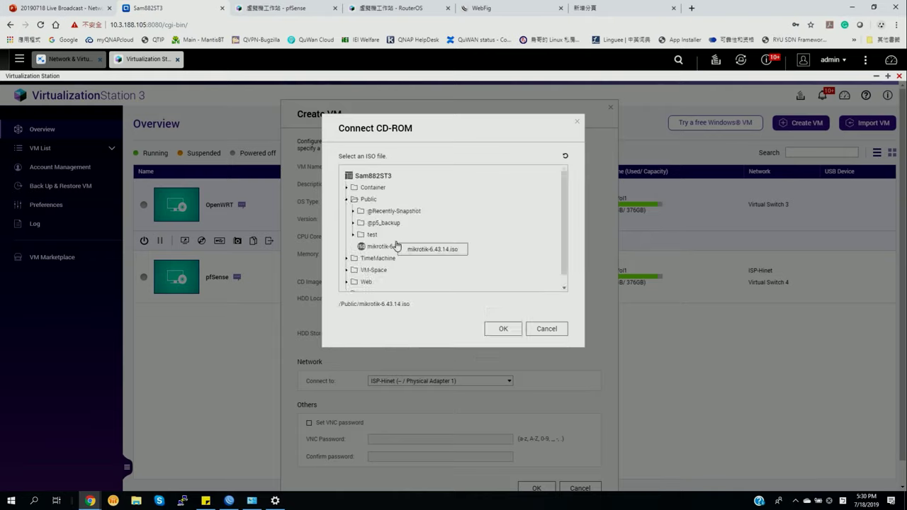
left_click(503, 328)
Place a 1 GB disk image in /VM-Space and submit the VM settings.
left_click(541, 315)
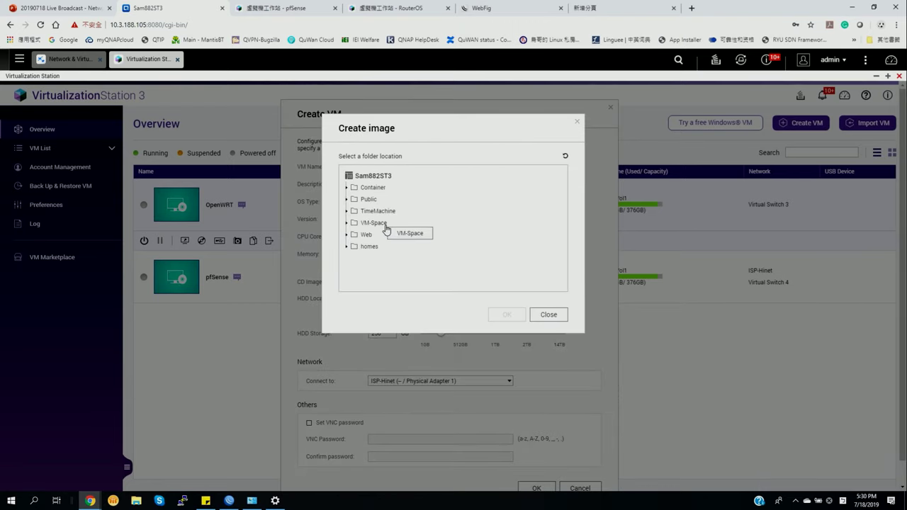
left_click(383, 224)
left_click(519, 330)
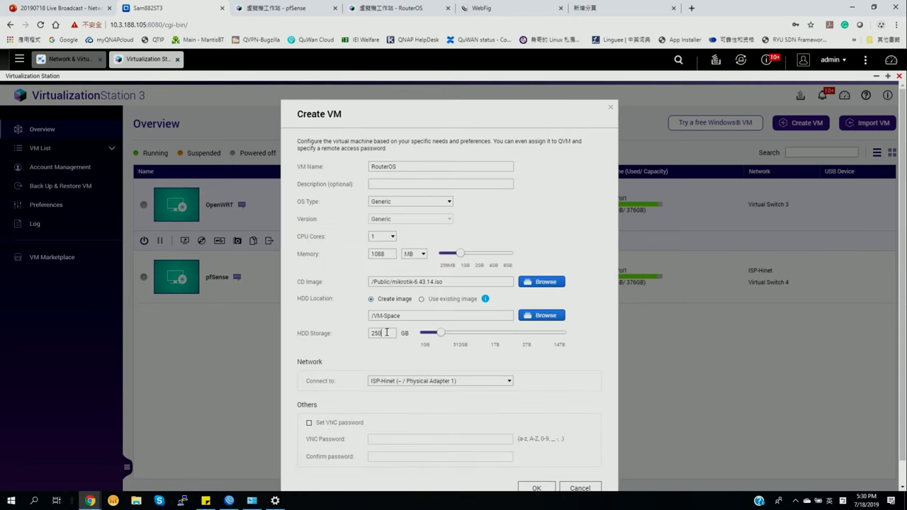
left_click_drag(386, 332, 322, 334)
type("1")
scroll(413, 349, "down", 1)
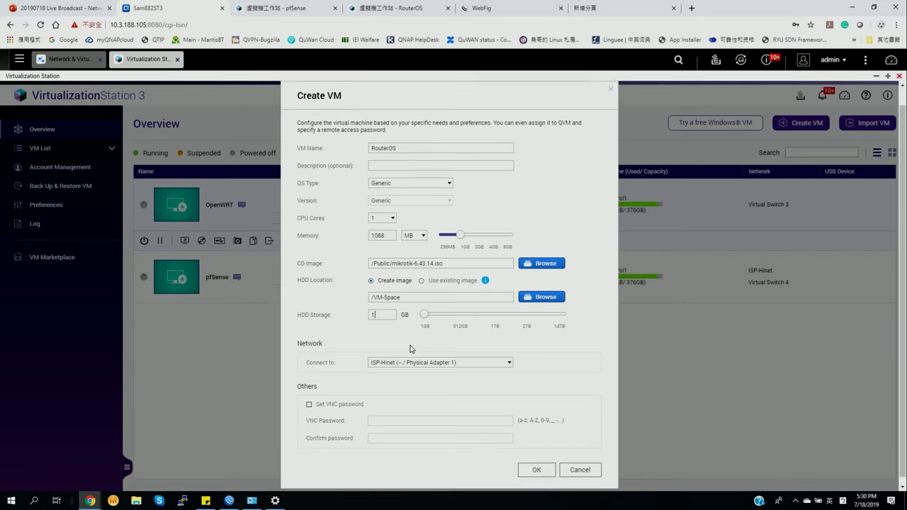
left_click(534, 464)
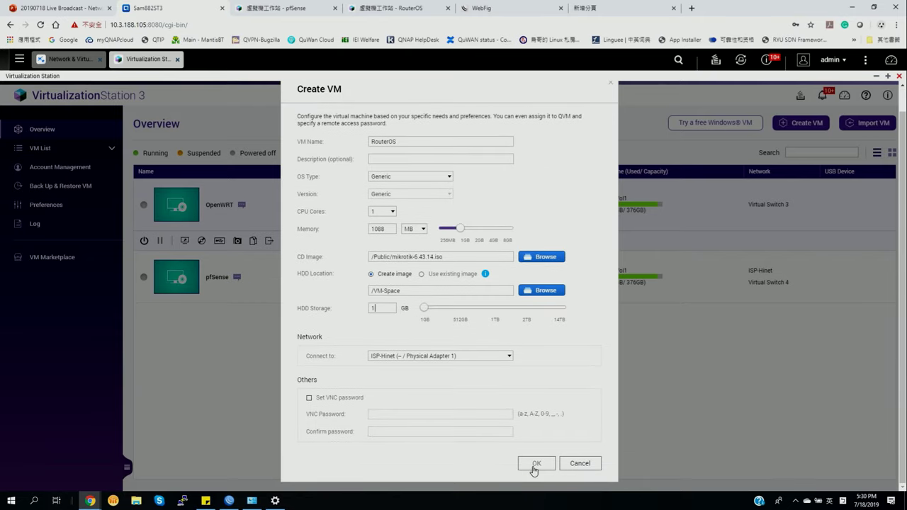
Create the VM without a VNC password and open RouterOS's network settings.
left_click(487, 321)
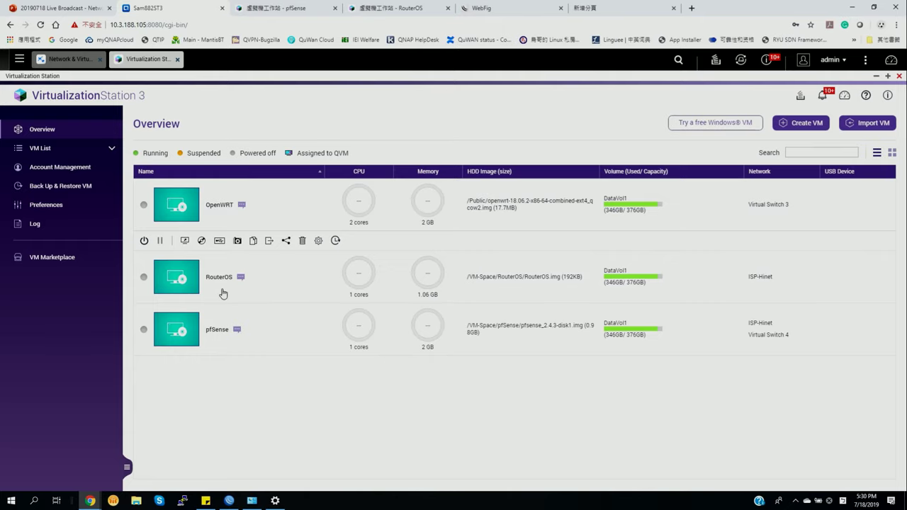
left_click(289, 282)
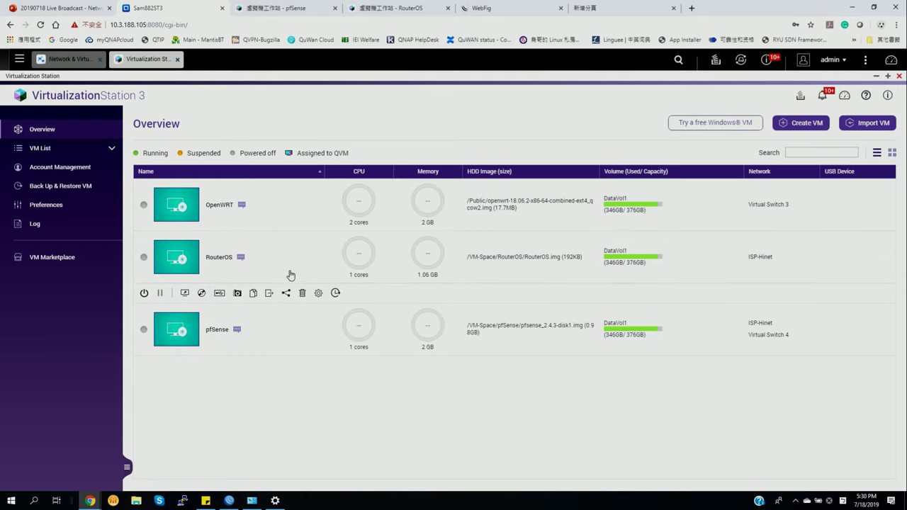
left_click(318, 296)
left_click(205, 155)
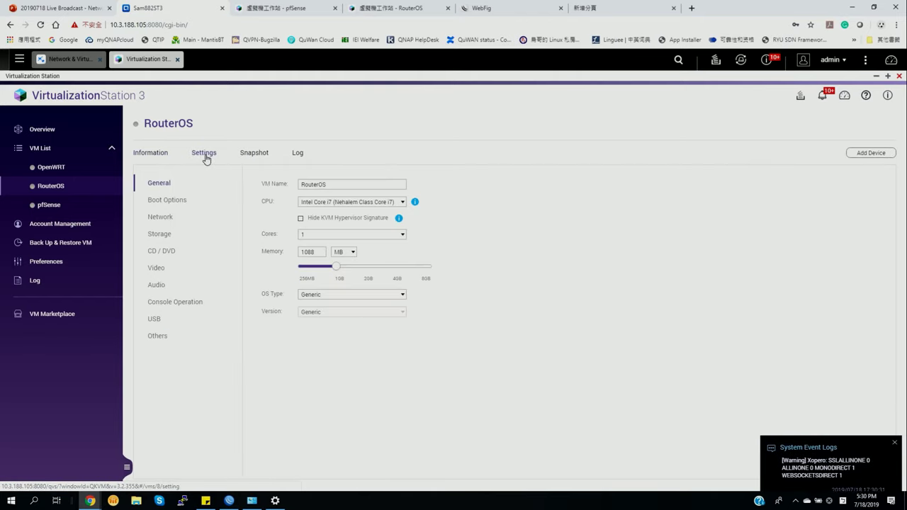
left_click(173, 222)
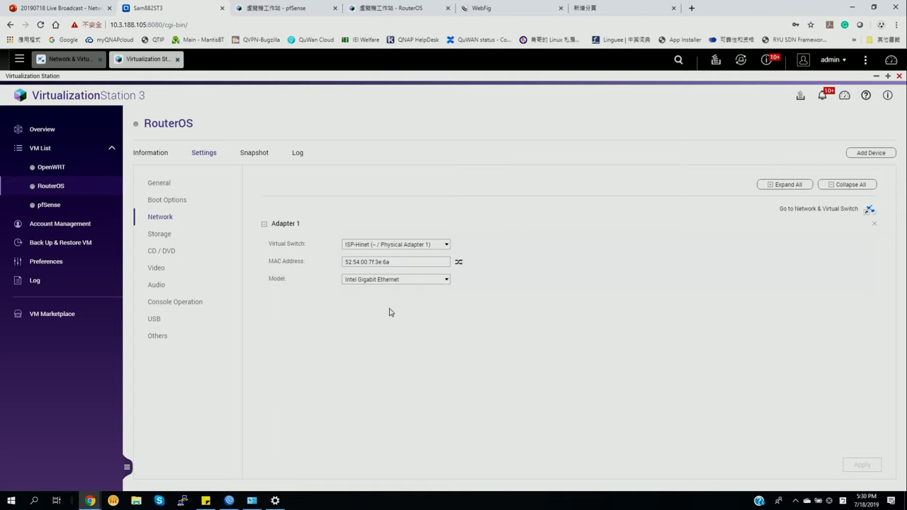
Add an Intel Gigabit Ethernet network adapter connected to Virtual Switch 6.
left_click(871, 153)
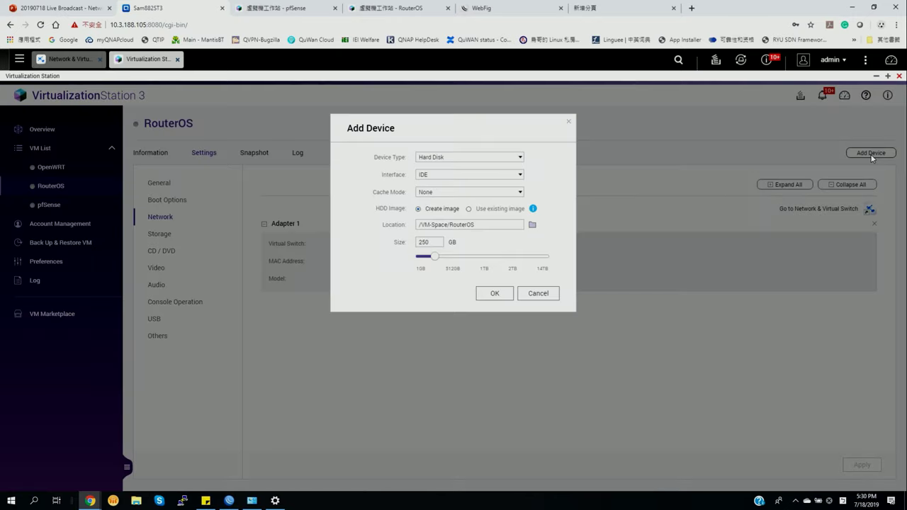
left_click(461, 159)
left_click(451, 186)
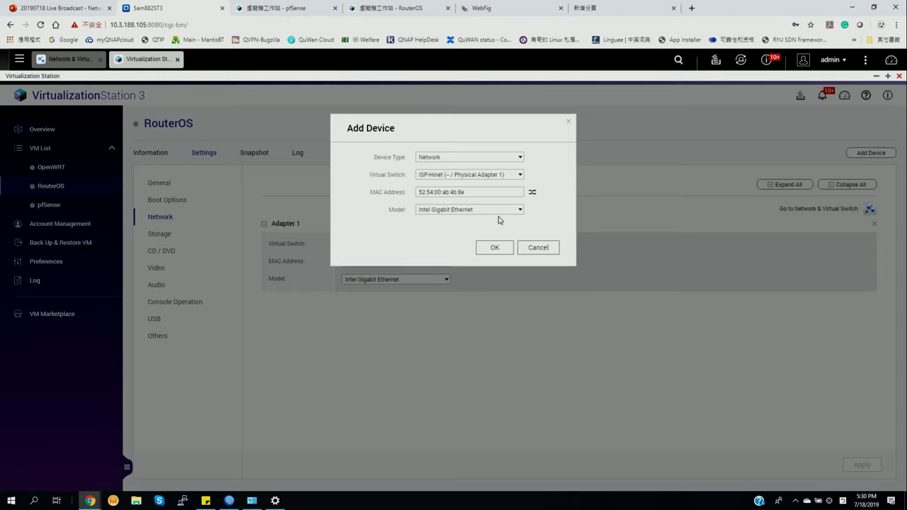
left_click(499, 213)
left_click(498, 213)
left_click(463, 177)
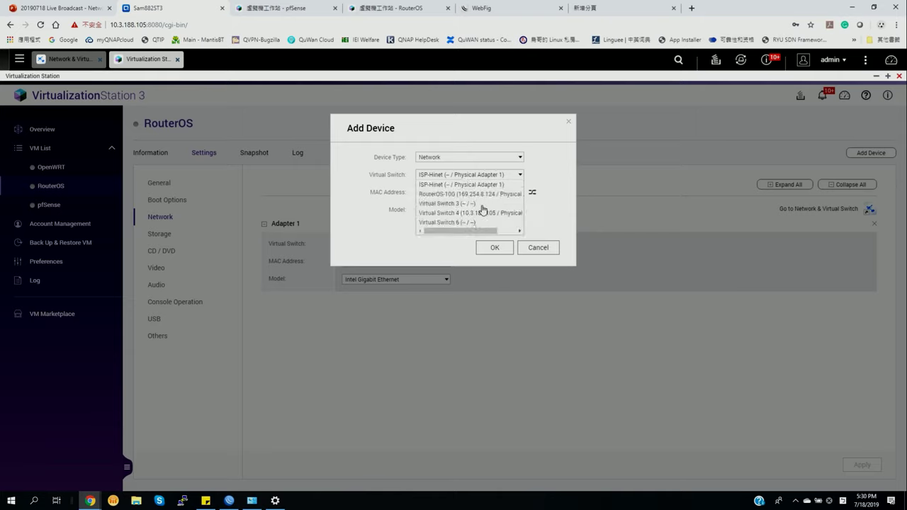
left_click(480, 224)
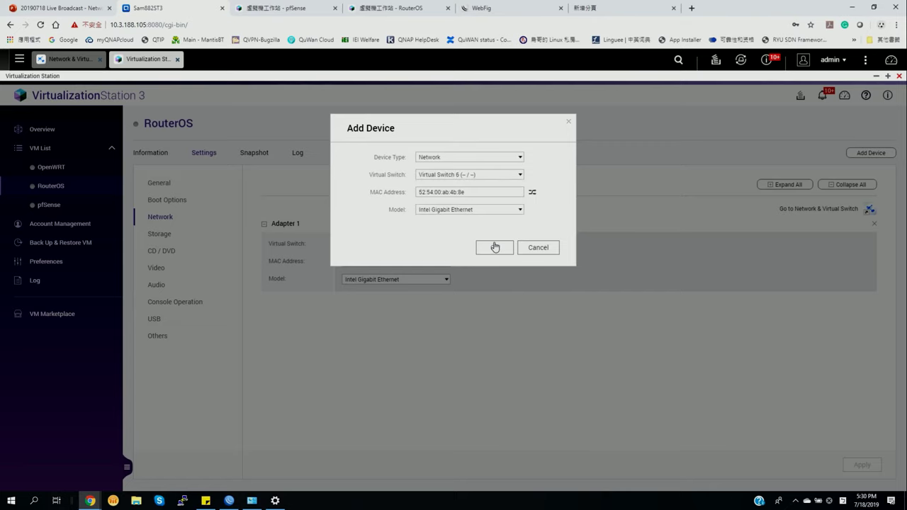
left_click(494, 248)
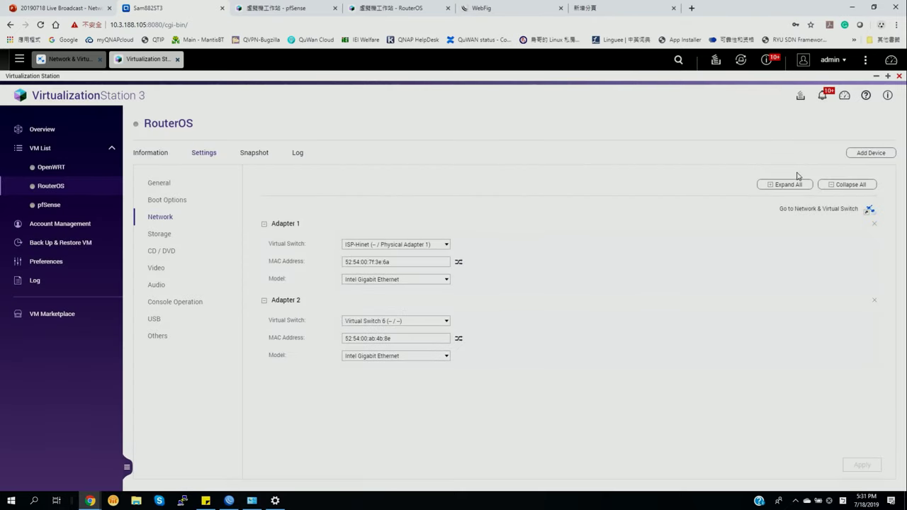
Add a third network adapter, model VirtIO, on the RouterOS-10G switch.
left_click(871, 153)
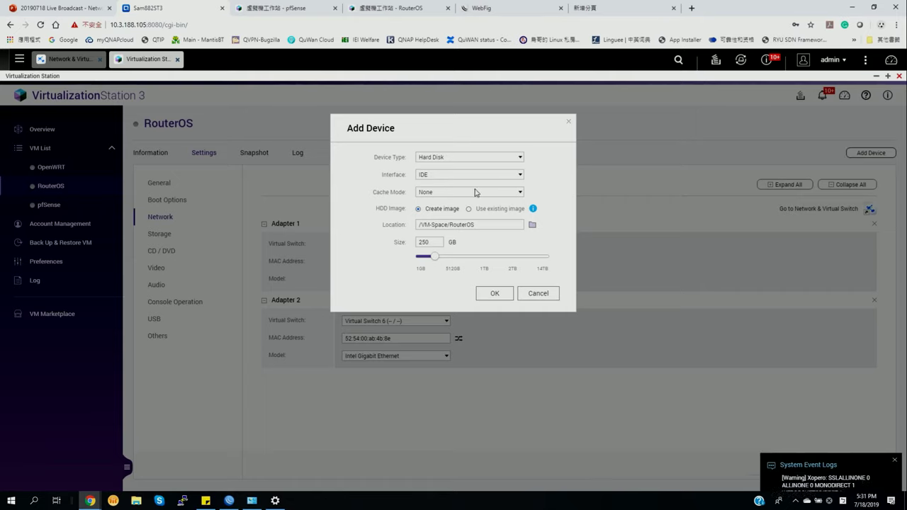
left_click(487, 159)
left_click(449, 185)
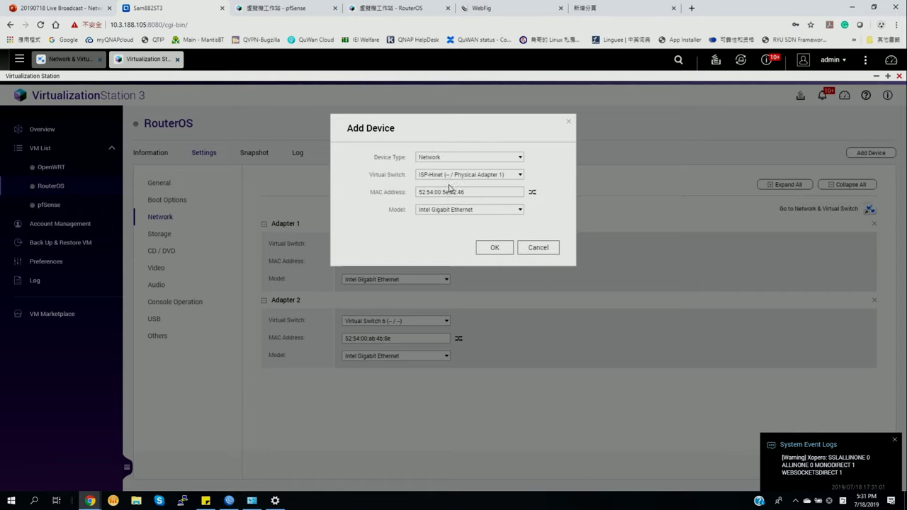
left_click(511, 174)
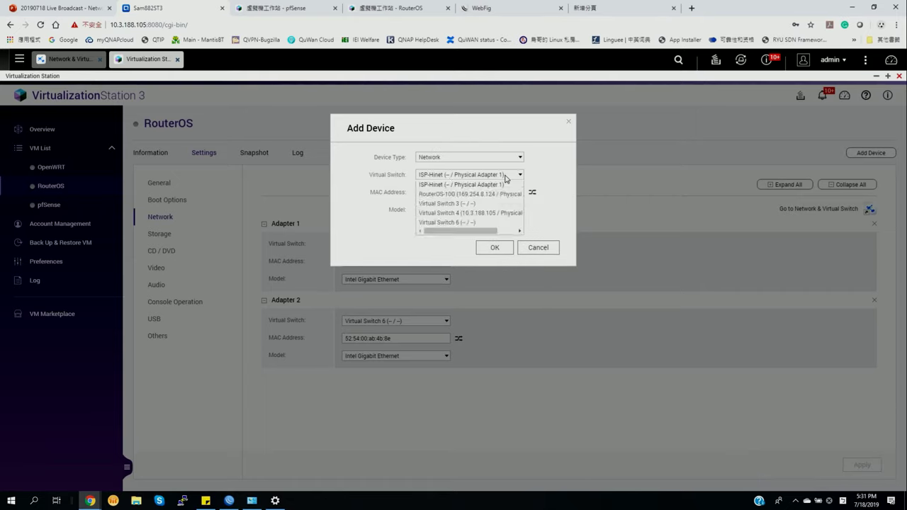
left_click(492, 194)
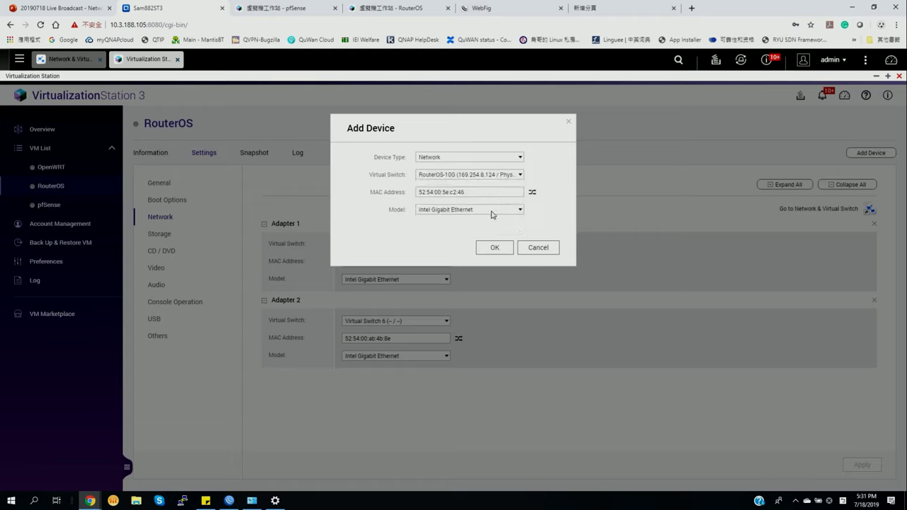
left_click(493, 211)
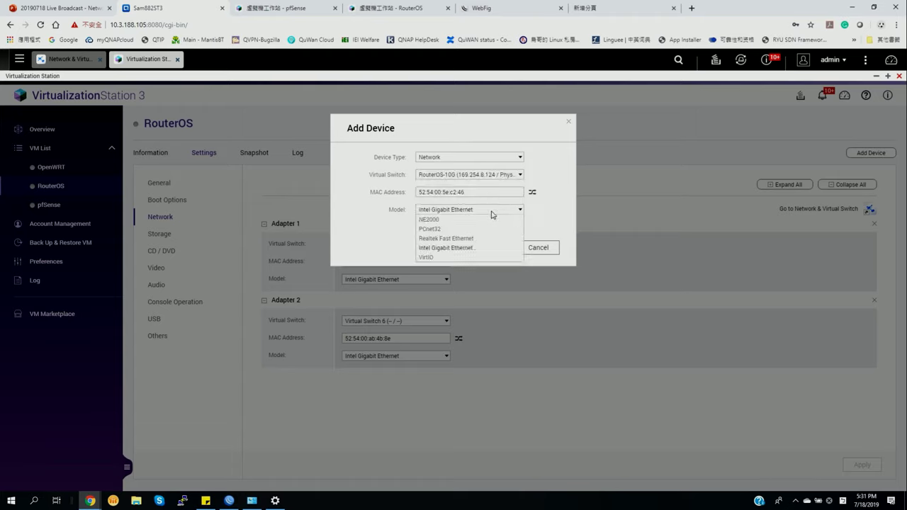
left_click(423, 258)
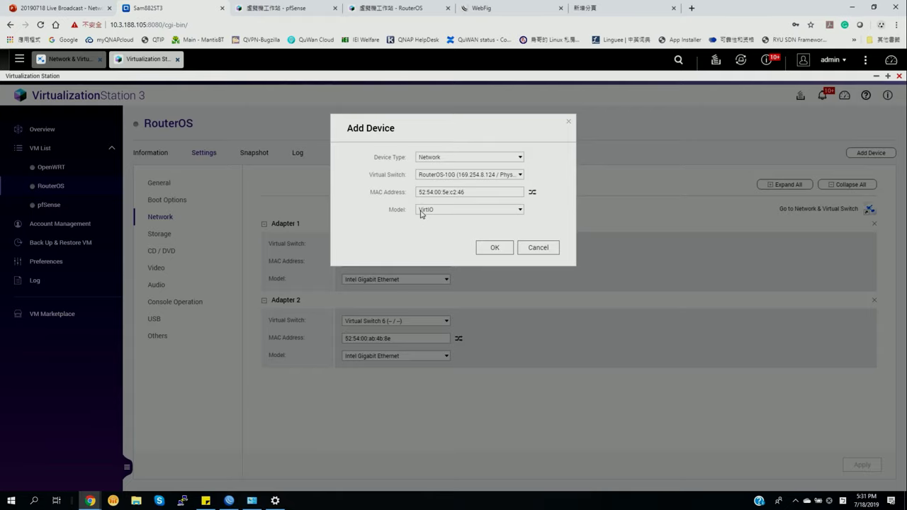
left_click(494, 248)
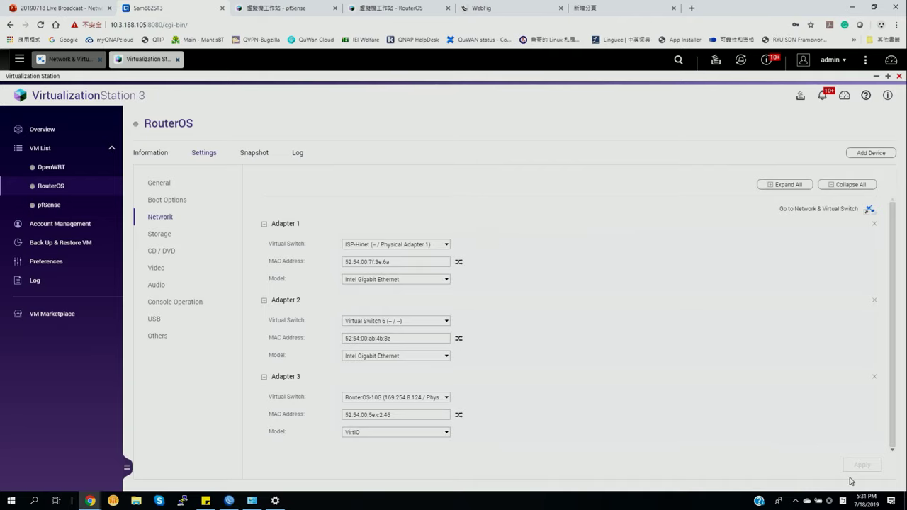
left_click(156, 155)
Power on RouterOS and bring up its console, closing the pfSense console tab.
left_click(174, 341)
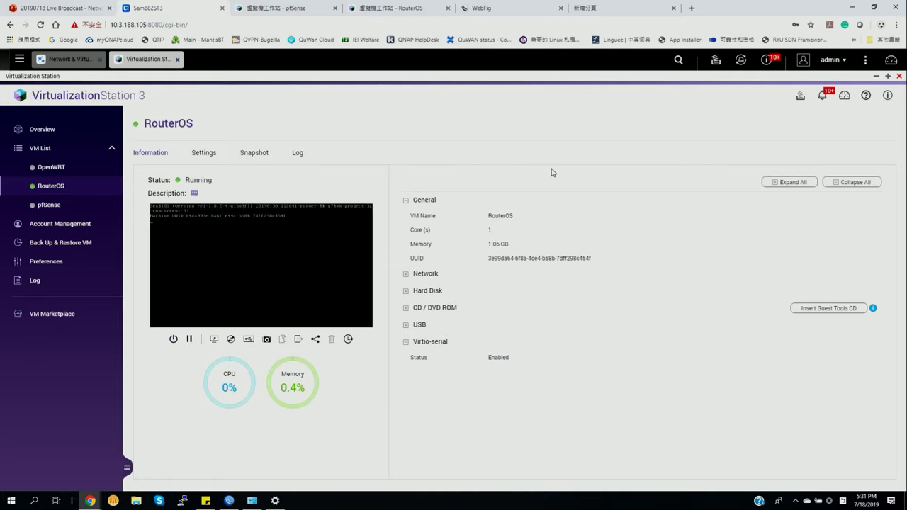
left_click(256, 294)
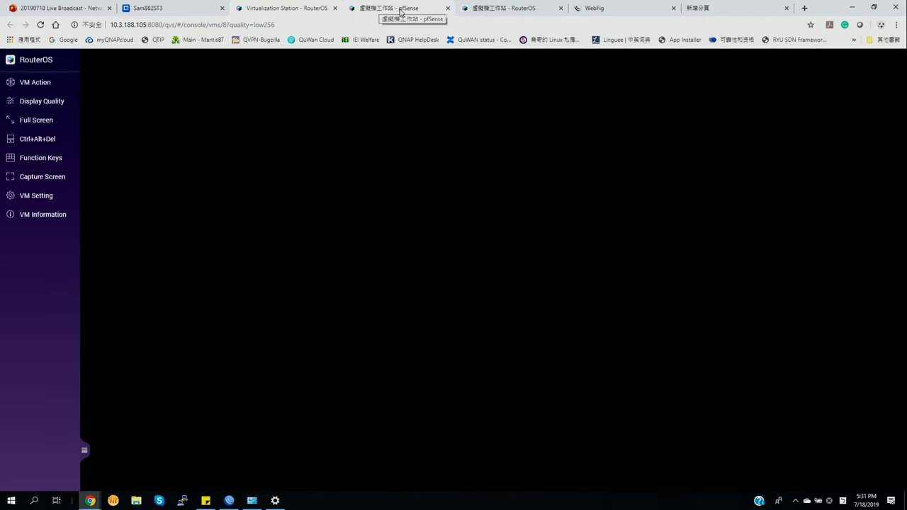
left_click(400, 12)
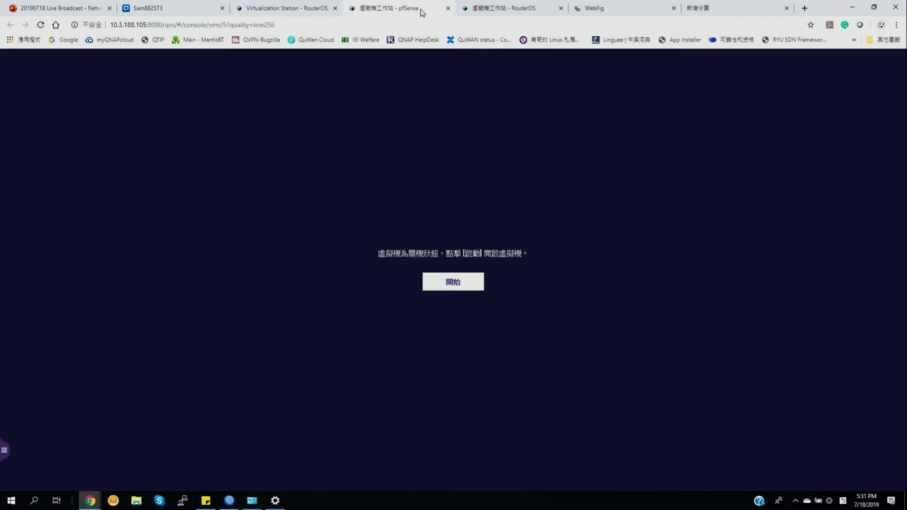
left_click(447, 9)
left_click(301, 10)
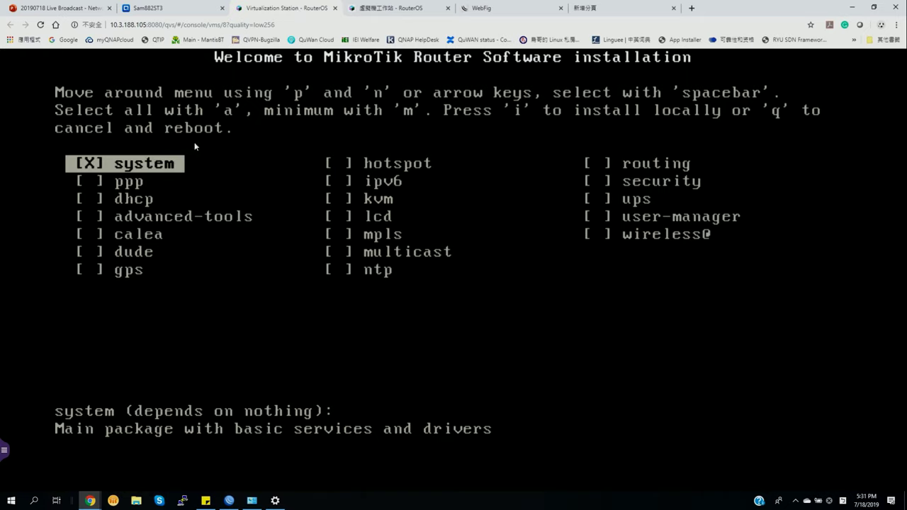
Select all packages, install them answering 'y' to both prompts, then reboot.
key("a")
key("i")
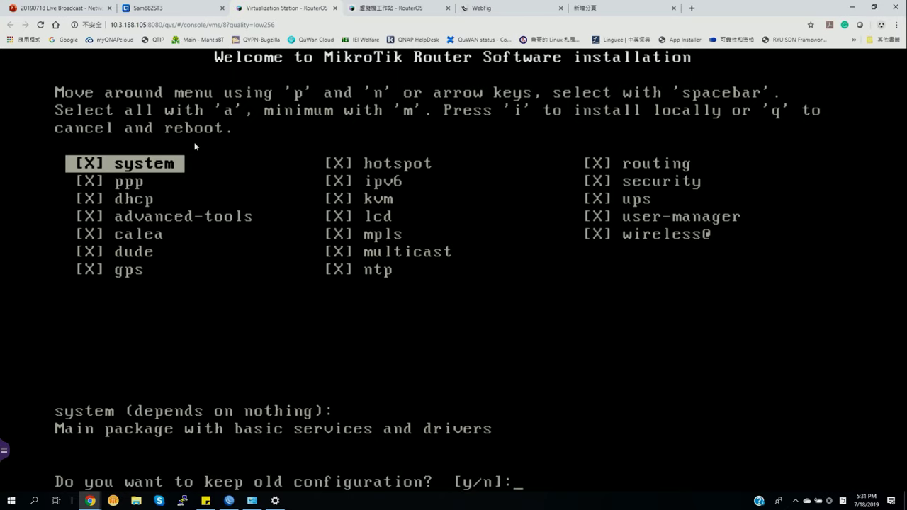
key("y")
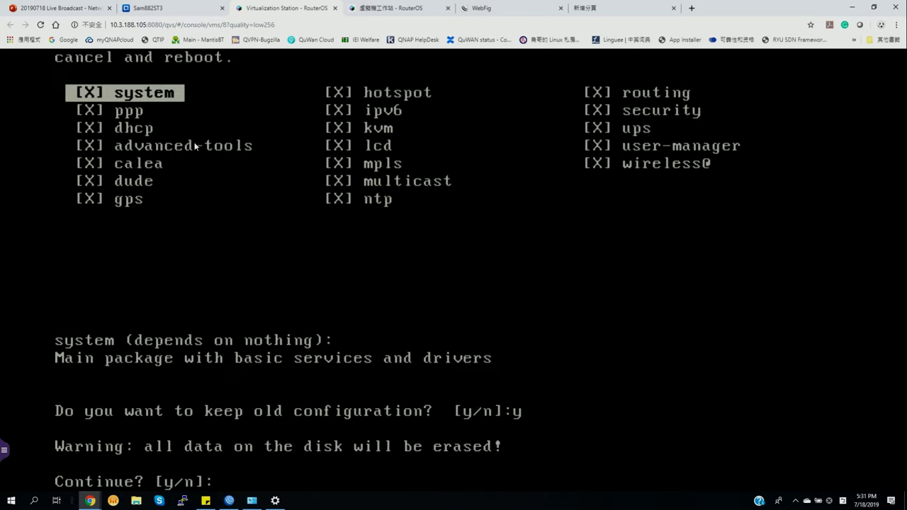
key("y")
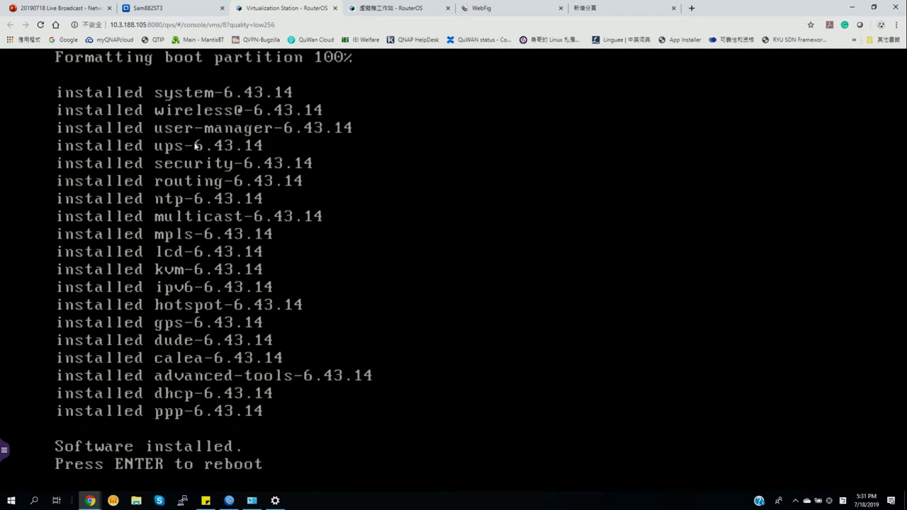
key("Return")
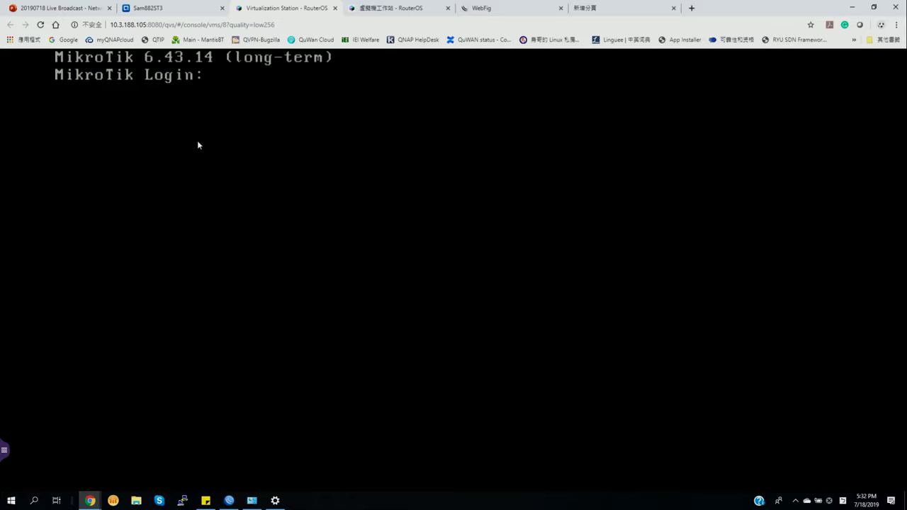
Log in as admin, dismiss the software key notice, and list interfaces with 'interface print'.
type("admin")
key("Return")
key("Return")
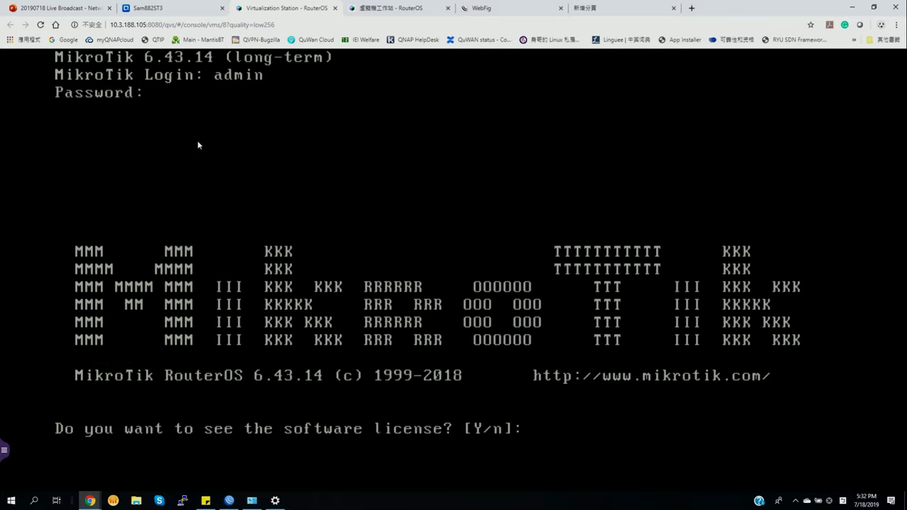
type("n")
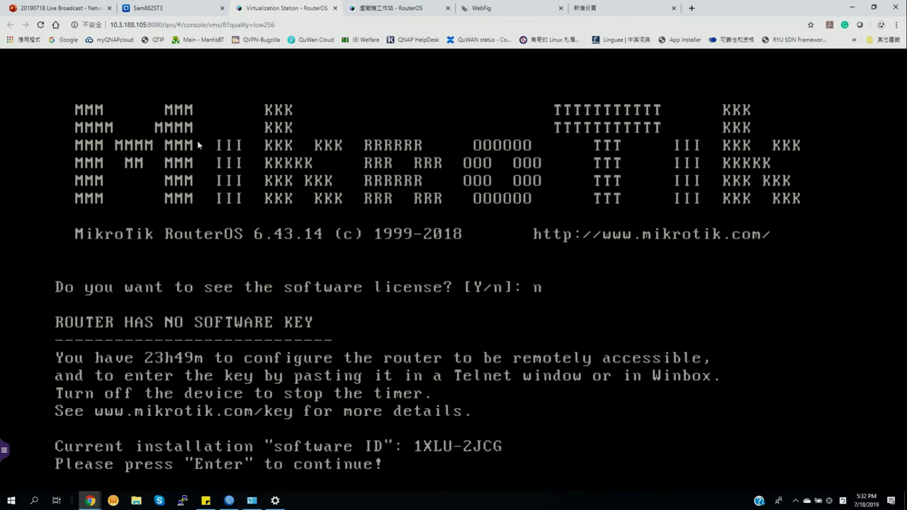
key("Return")
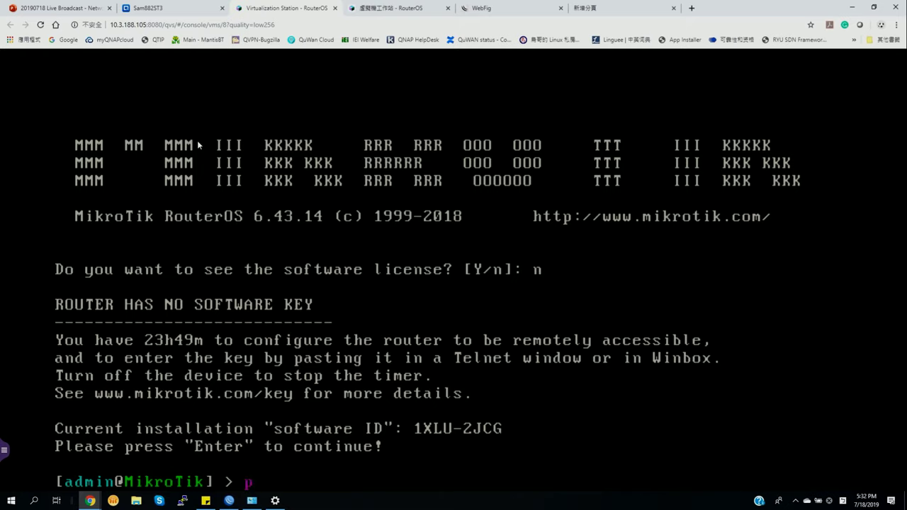
type("print")
key("BackSpace")
key("BackSpace")
key("BackSpace")
key("BackSpace")
key("BackSpace")
type("interface p")
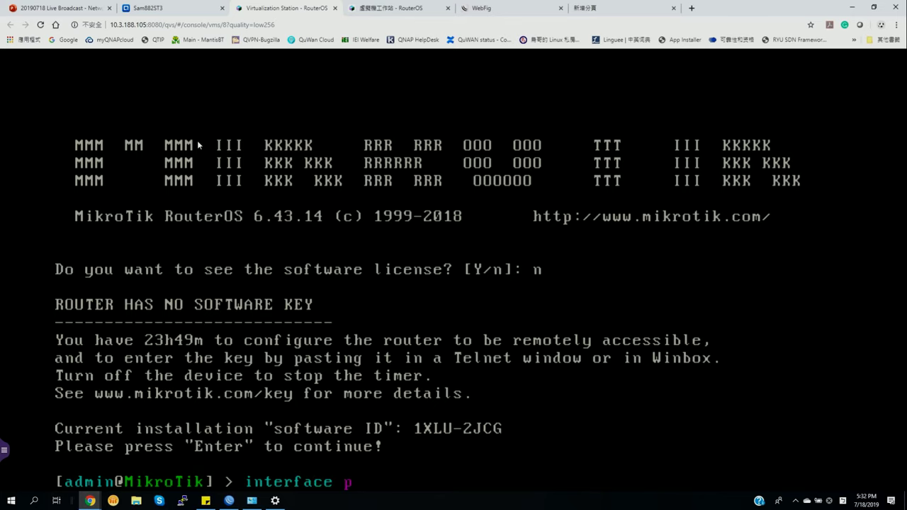
type("rint")
key("Return")
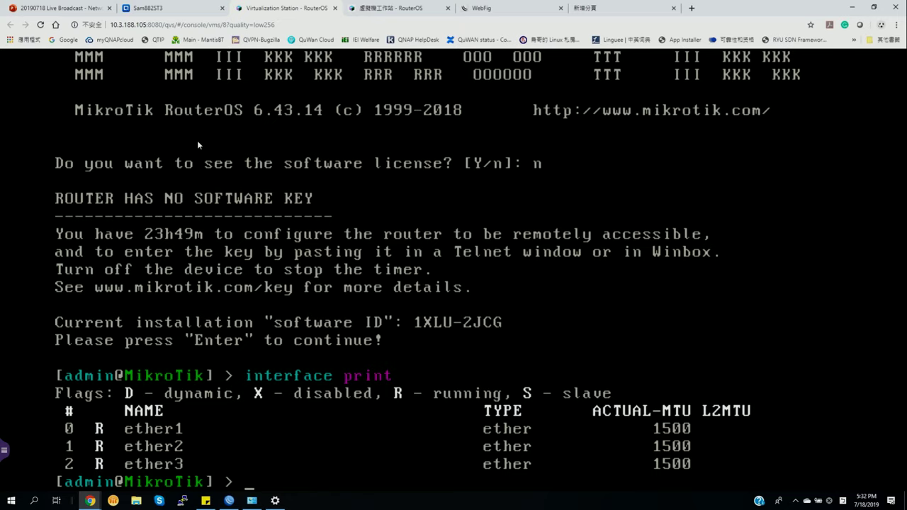
Under /ip address, add 172.16.1.1 on ether1 and print the address list.
type("ip adre")
key("BackSpace")
key("BackSpace")
type("dres")
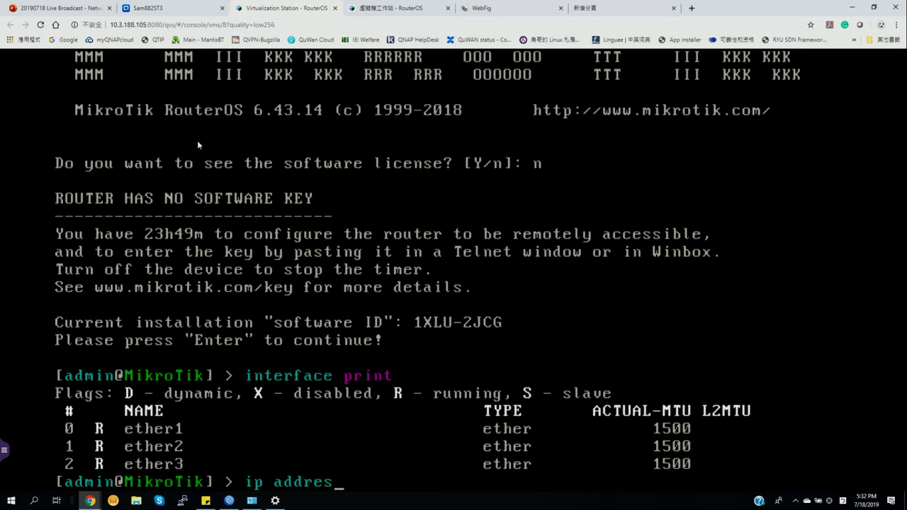
type("s")
key("Return")
type("add")
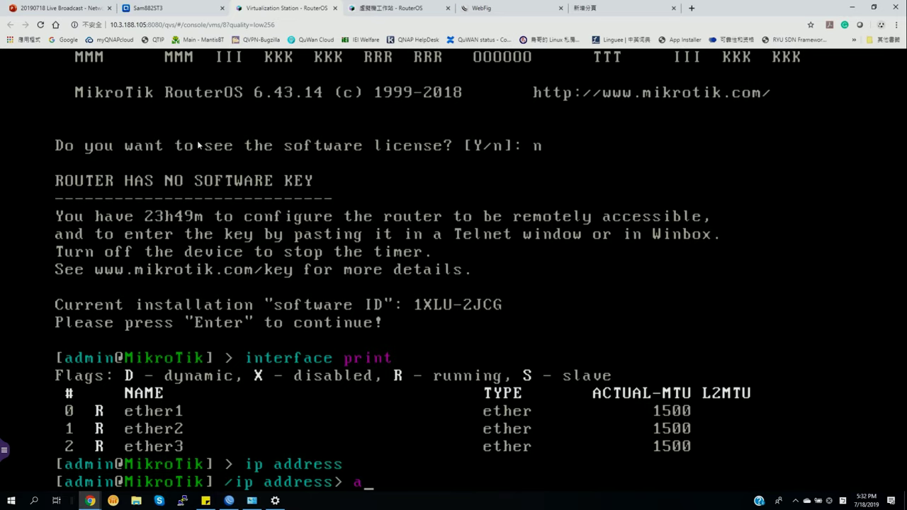
type(" address")
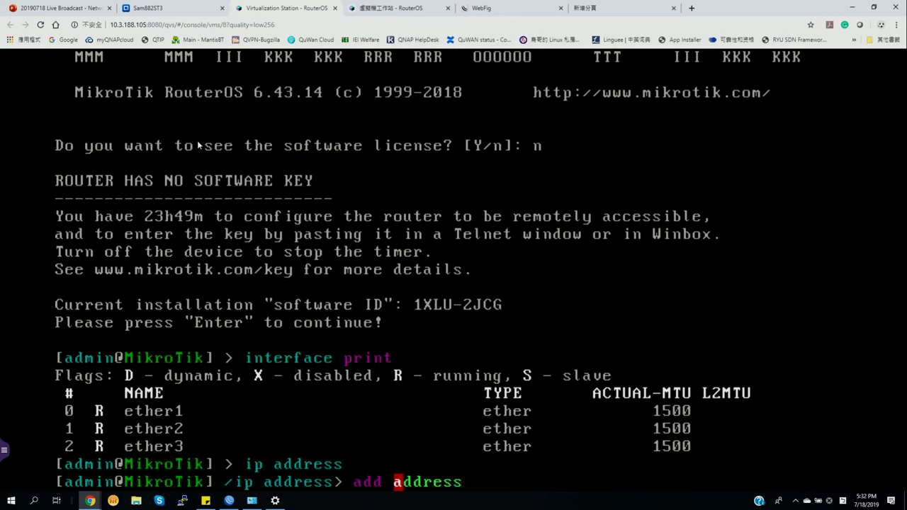
type("=")
type("172.16.1.1")
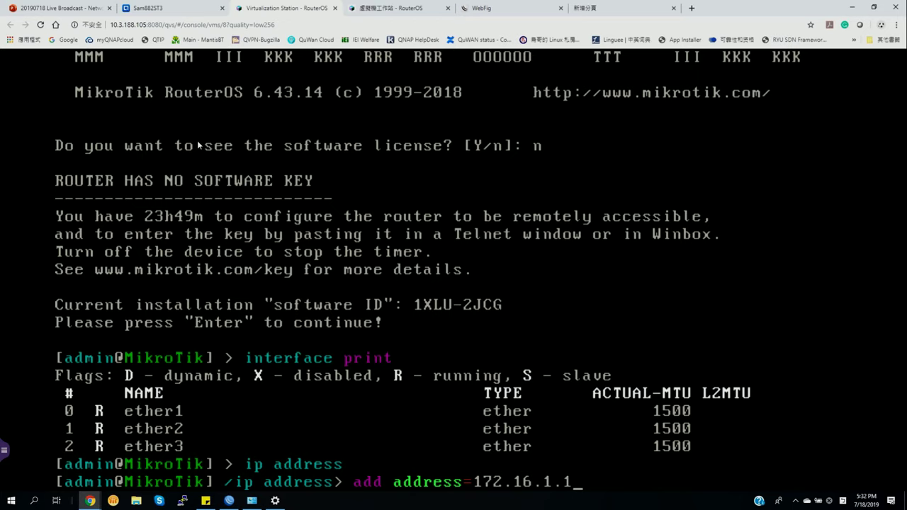
type(" interf")
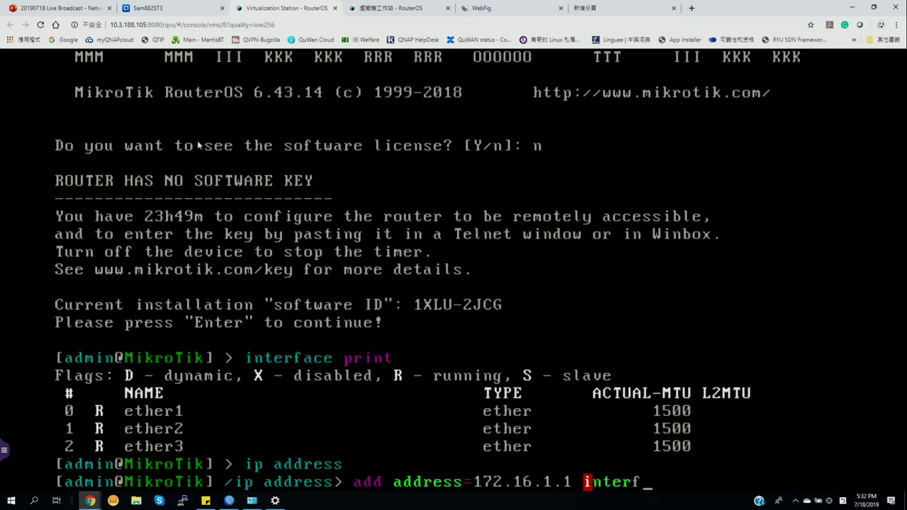
type("ace=ether1")
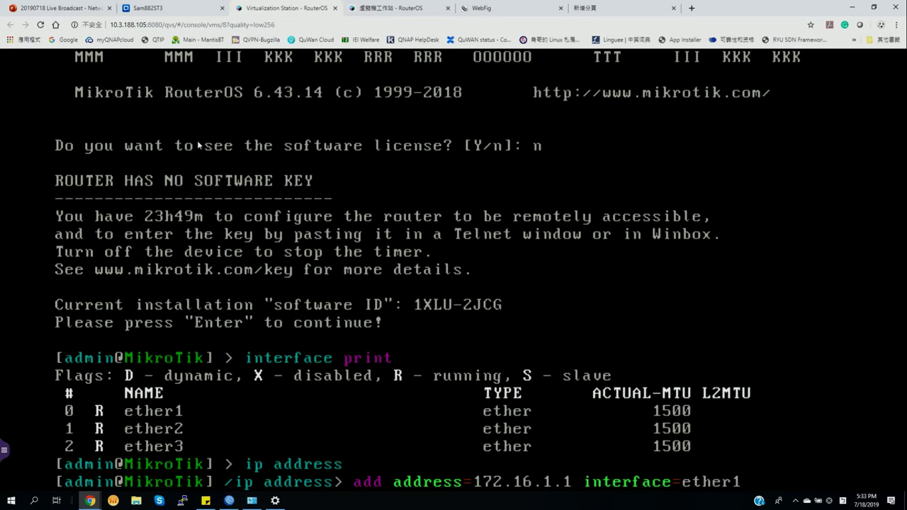
key("Return")
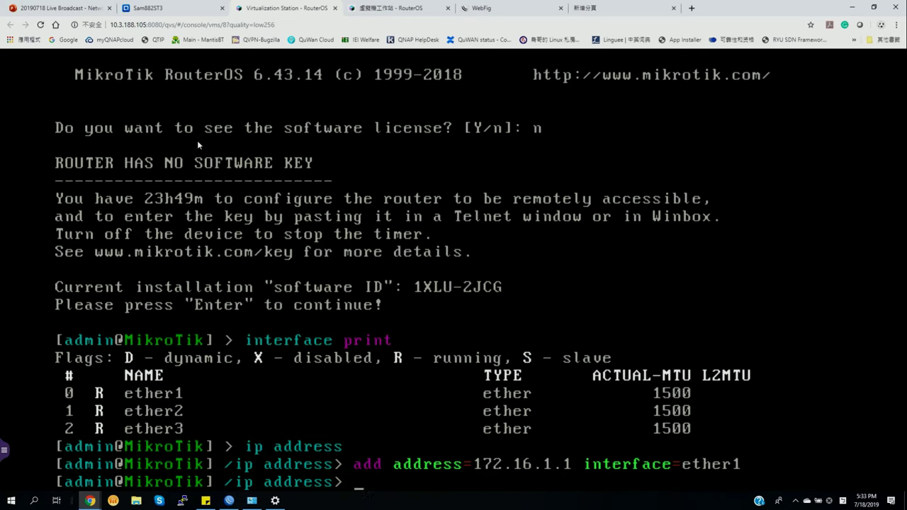
type("print")
key("Return")
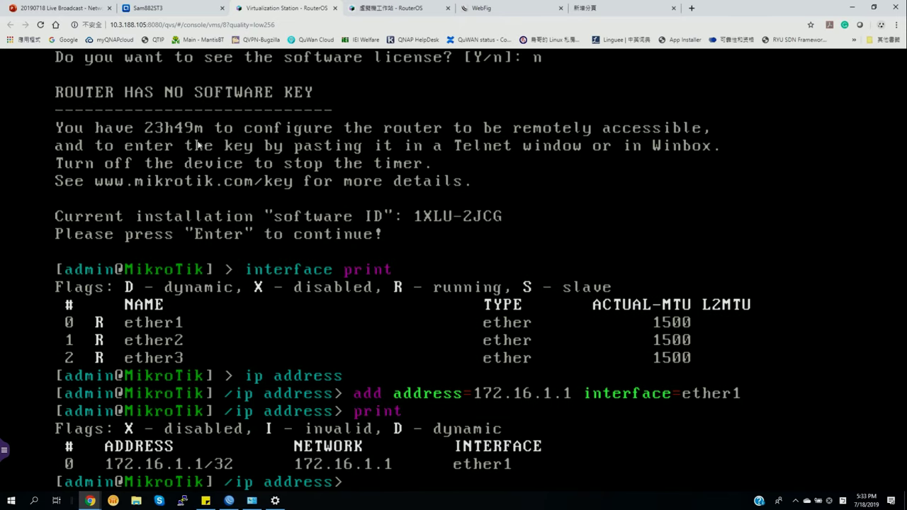
left_click(176, 11)
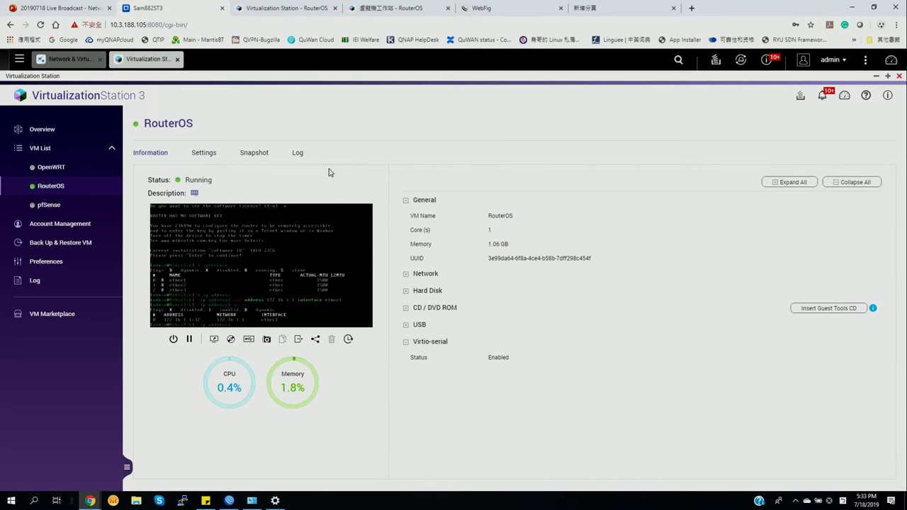
In Network & Virtual Switch, inspect RouterOS adapters 1–3, noting Adapter 1 links to ISP-Tmobile.
left_click(58, 65)
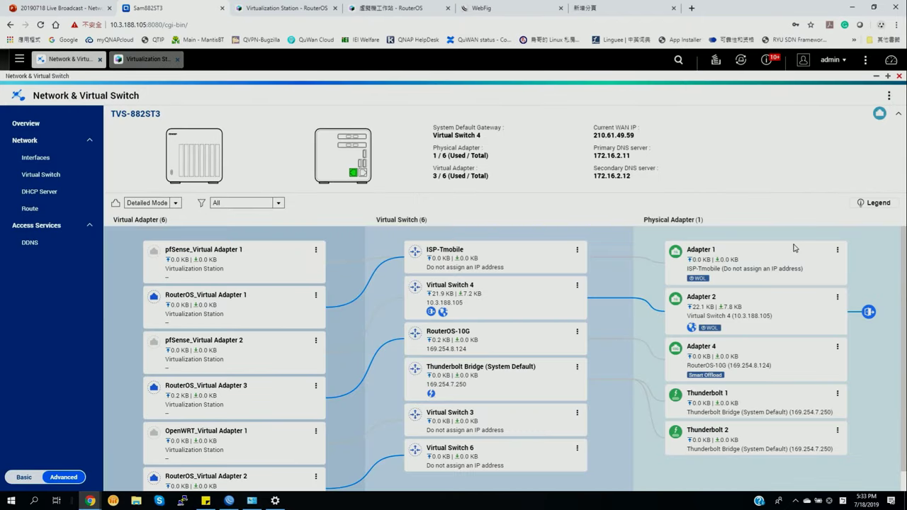
left_click(212, 305)
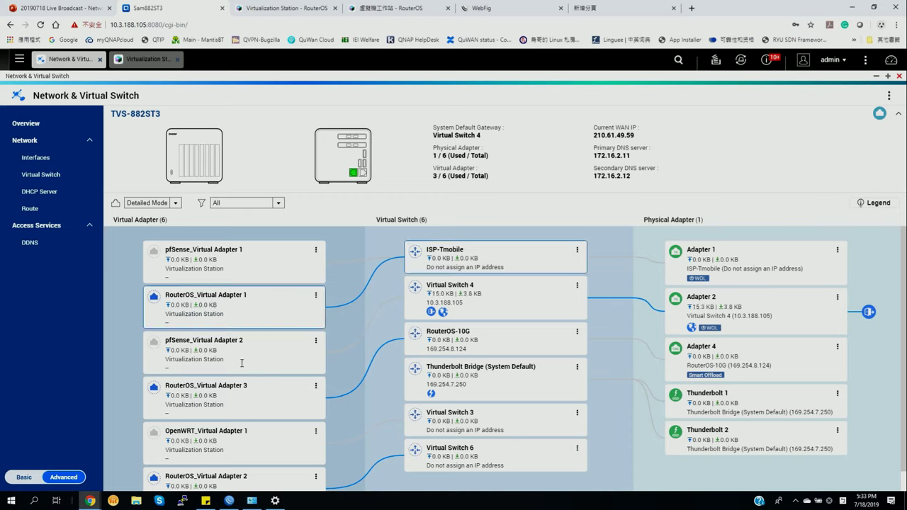
left_click(233, 413)
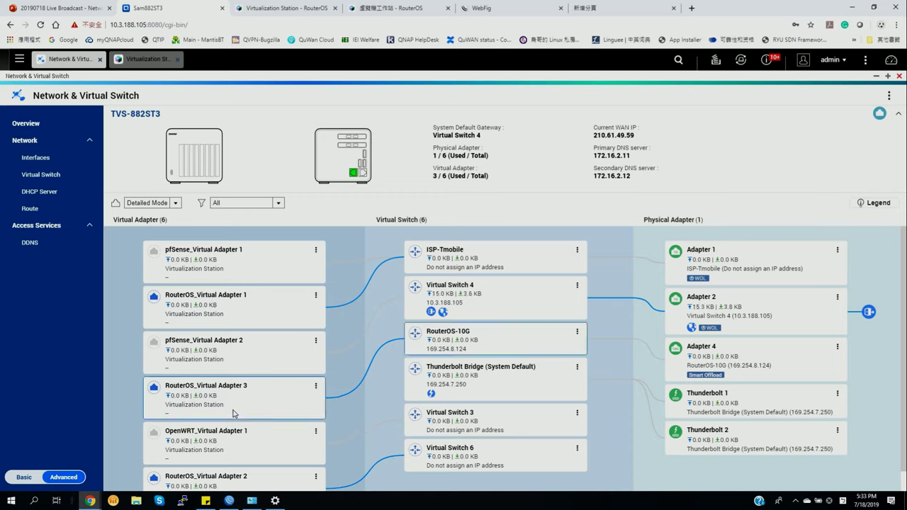
left_click(247, 490)
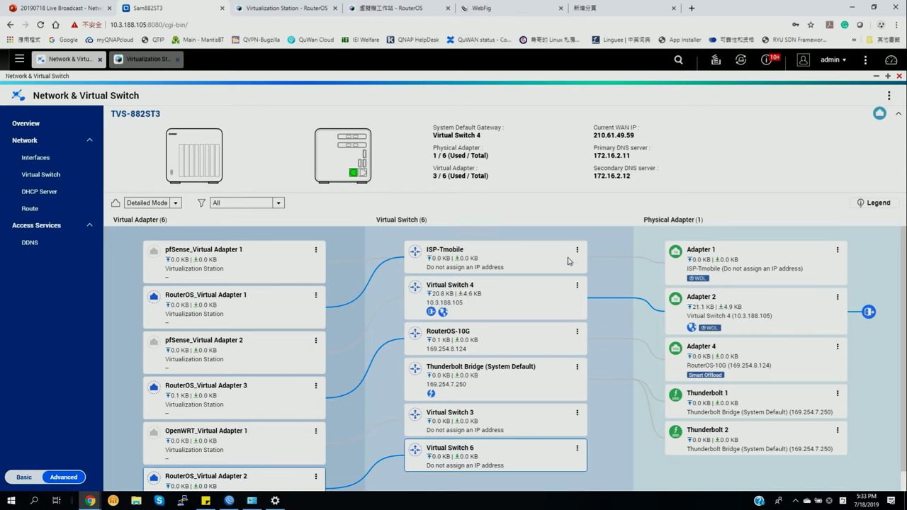
left_click(242, 314)
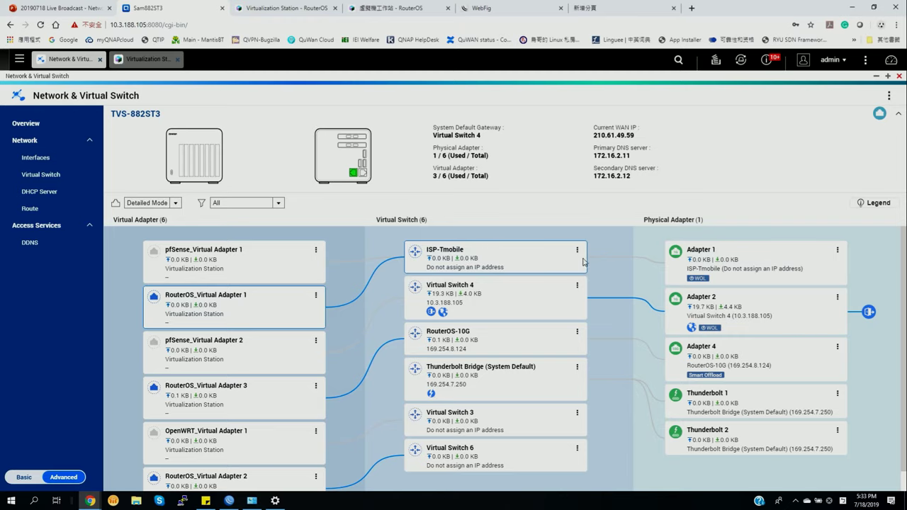
In the Virtual Switch list, change ISP-Tmobile's name to ISP-Vordafone and save it.
left_click(49, 182)
scroll(479, 273, "down", 2)
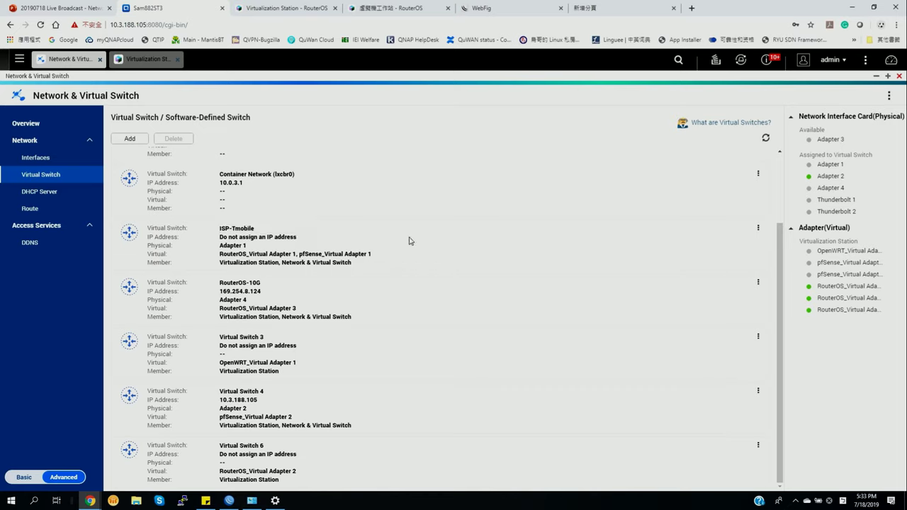
left_click(309, 232)
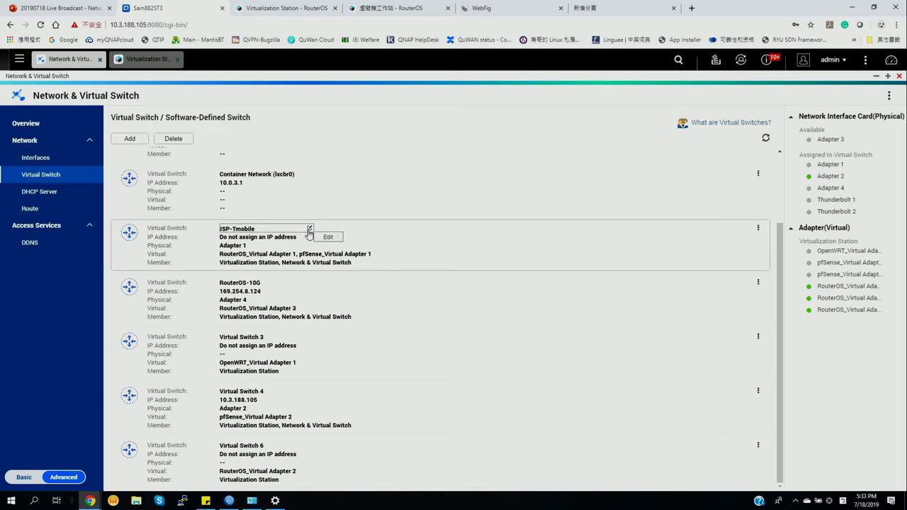
left_click(309, 230)
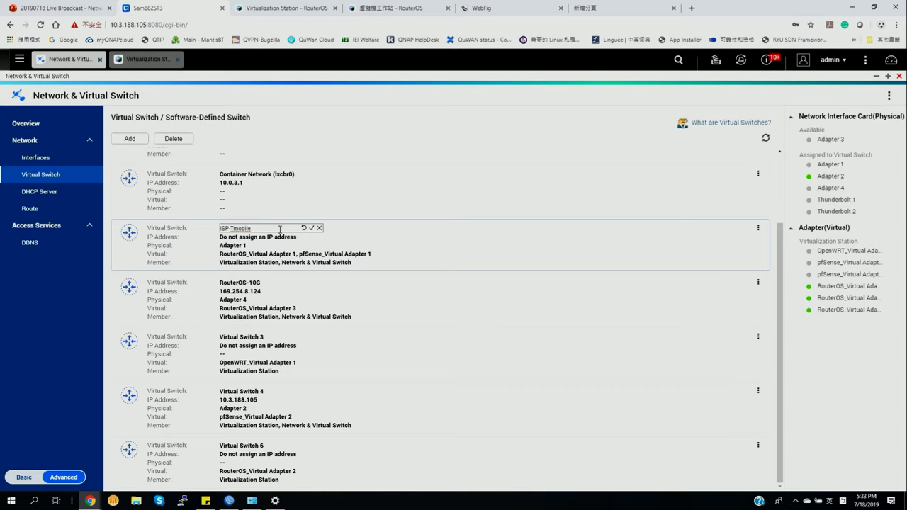
key("BackSpace")
key("BackSpace")
key("BackSpace")
key("BackSpace")
key("BackSpace")
key("BackSpace")
left_click(311, 228)
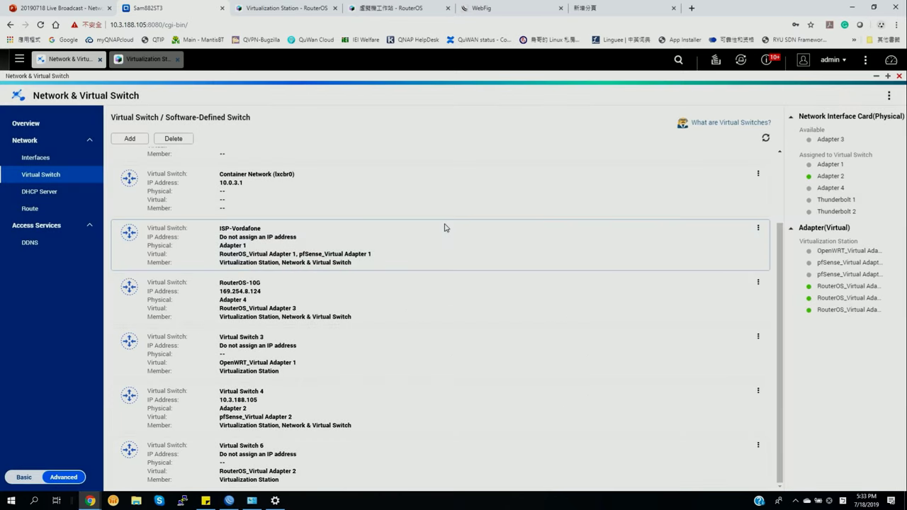
Open ISP-Vordafone's configuration wizard and keep it with no IP address assigned.
left_click(757, 230)
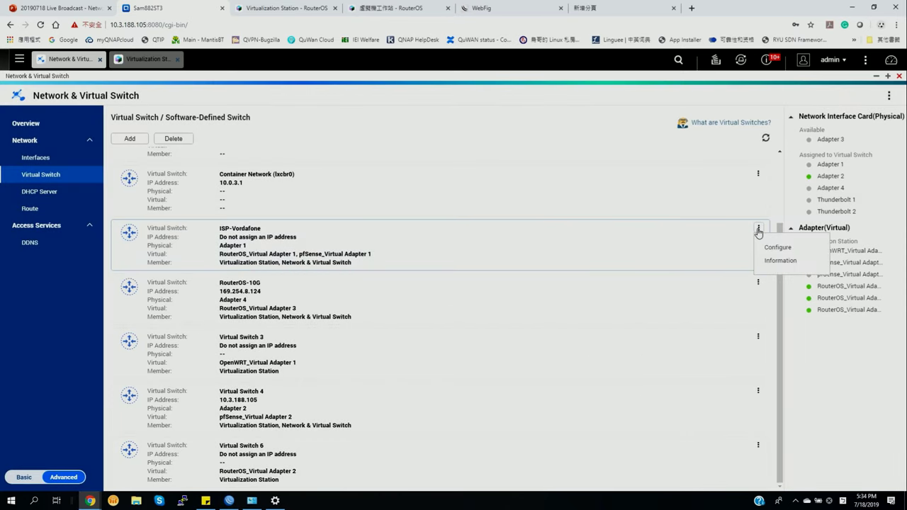
left_click(774, 247)
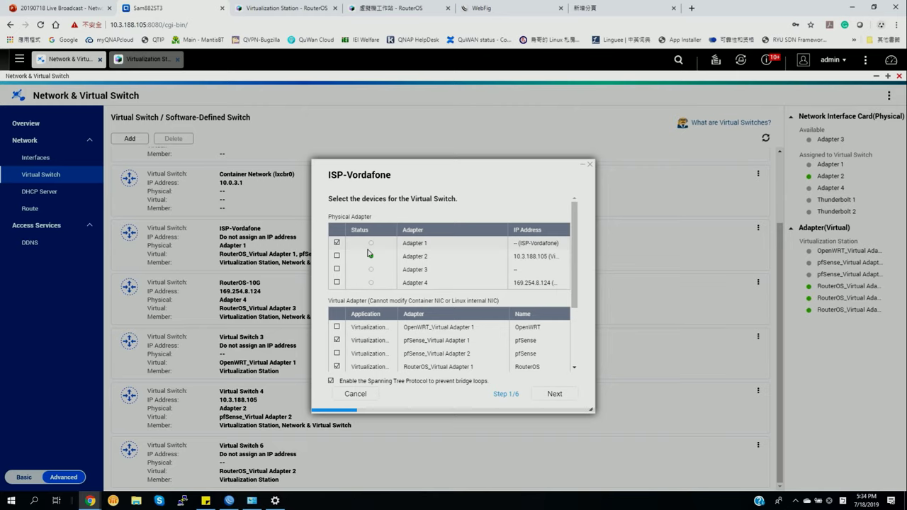
scroll(404, 296, "down", 2)
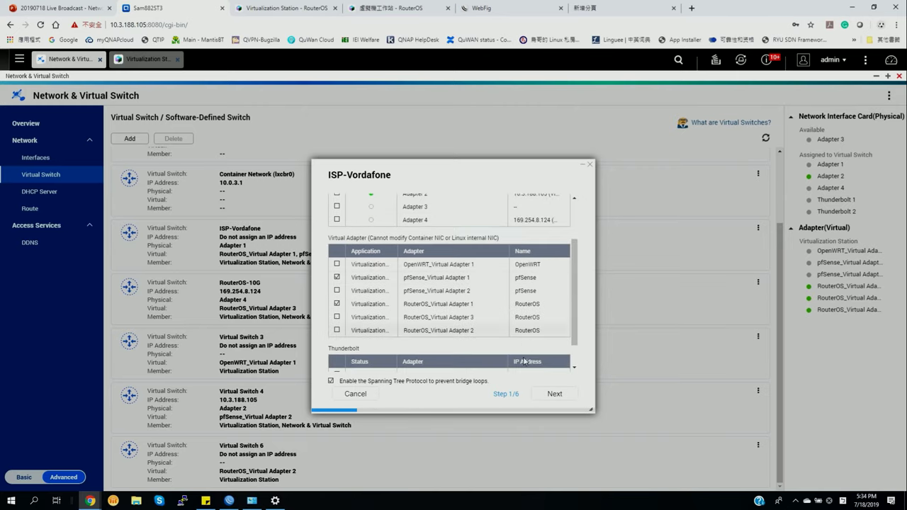
left_click(556, 400)
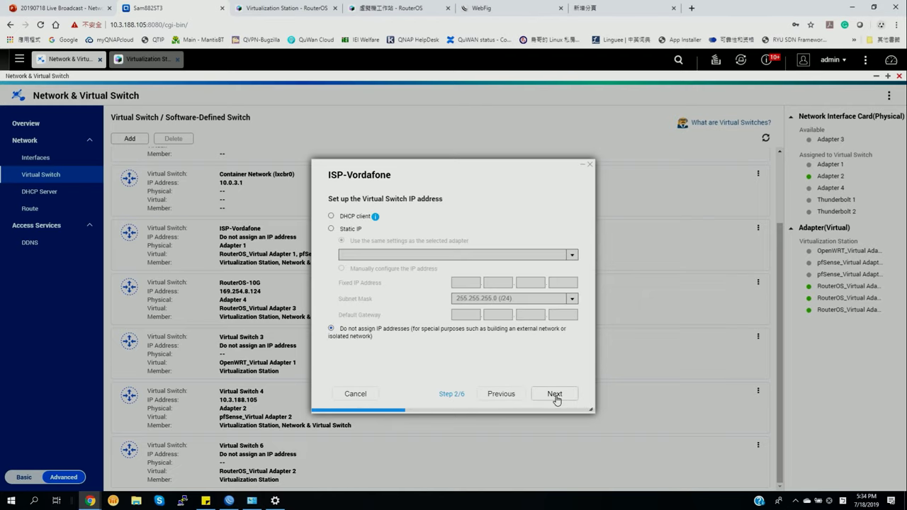
left_click(556, 400)
left_click(514, 399)
left_click(551, 399)
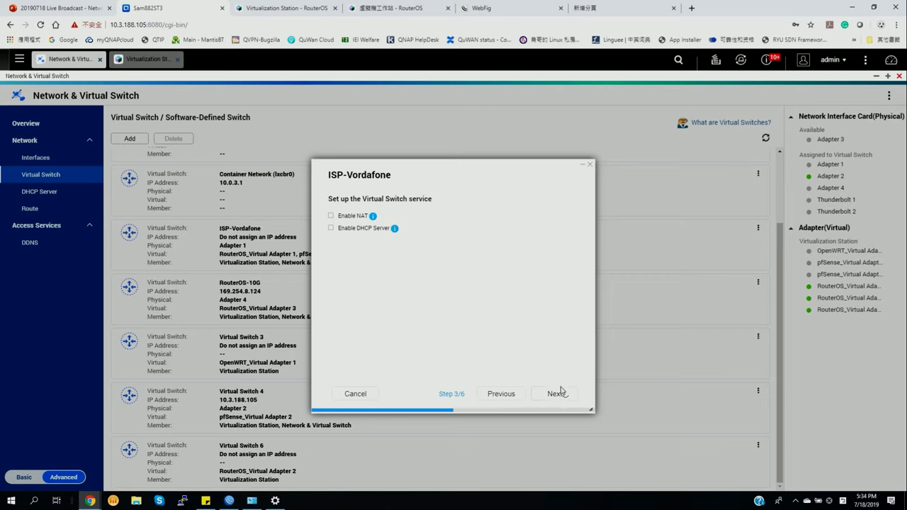
Skip NAT and DHCP, pass the DNS step, apply, and accept the services warning.
left_click(567, 397)
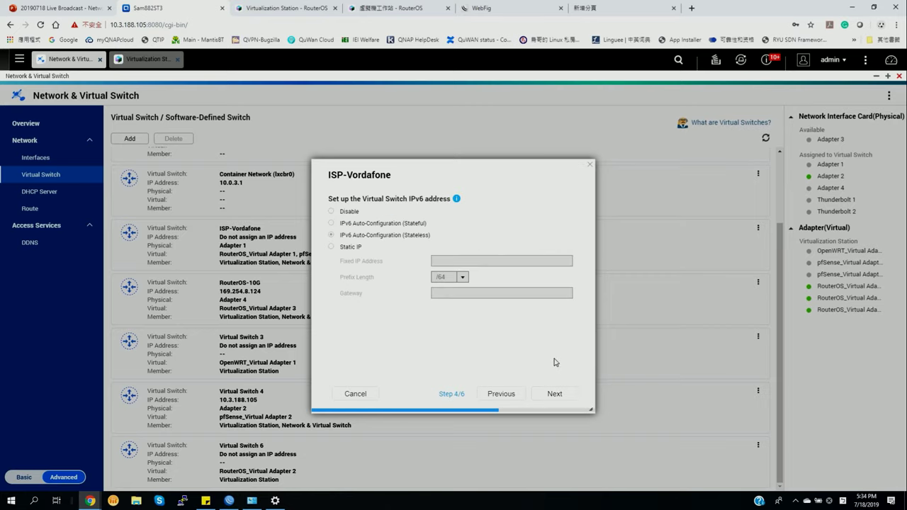
left_click(556, 395)
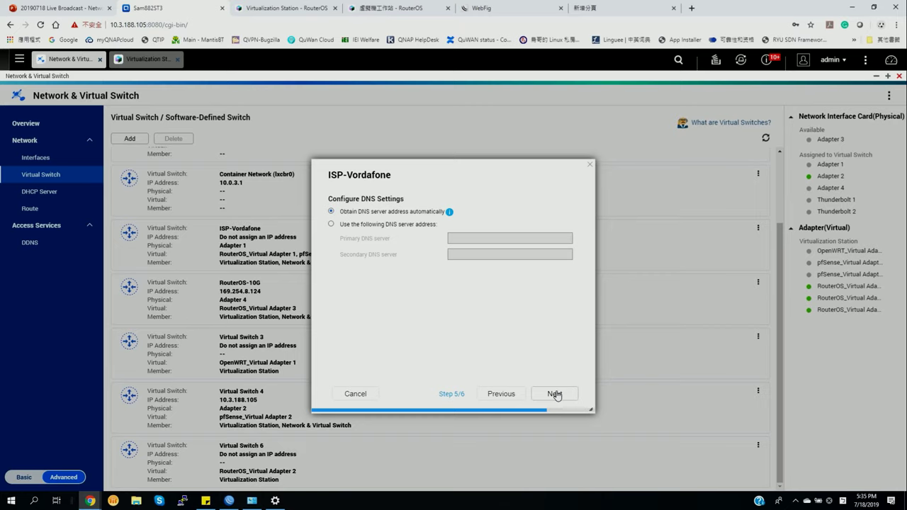
left_click(556, 394)
left_click(556, 394)
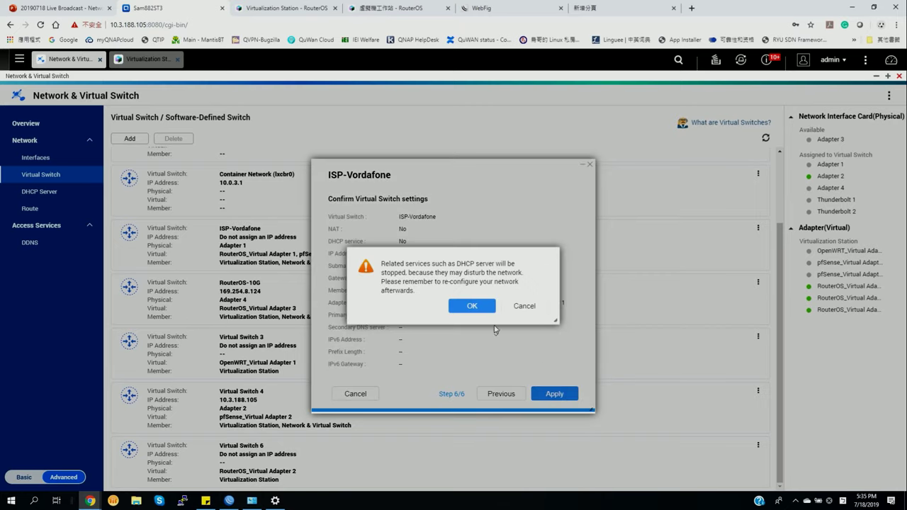
left_click(488, 312)
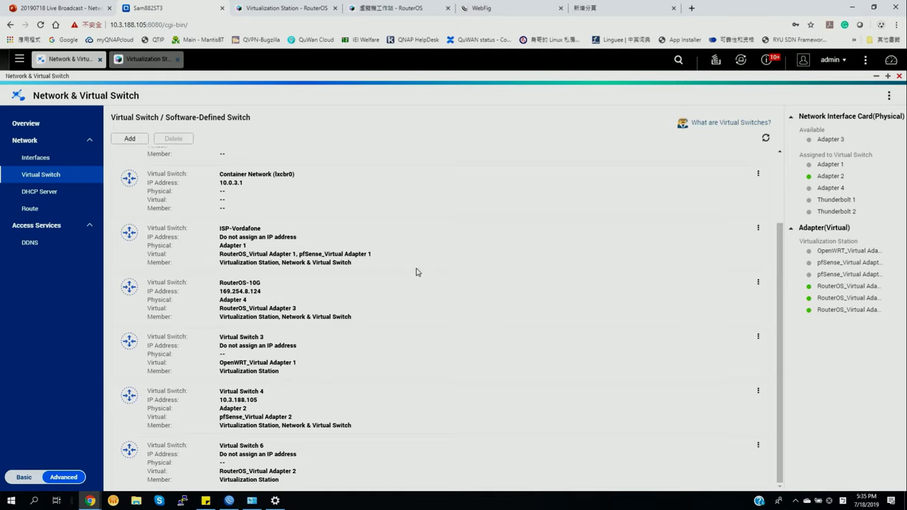
Return to the Overview diagram showing ISP-Vordafone on Adapter 1, then bring up the tray network icon's menu.
left_click(60, 124)
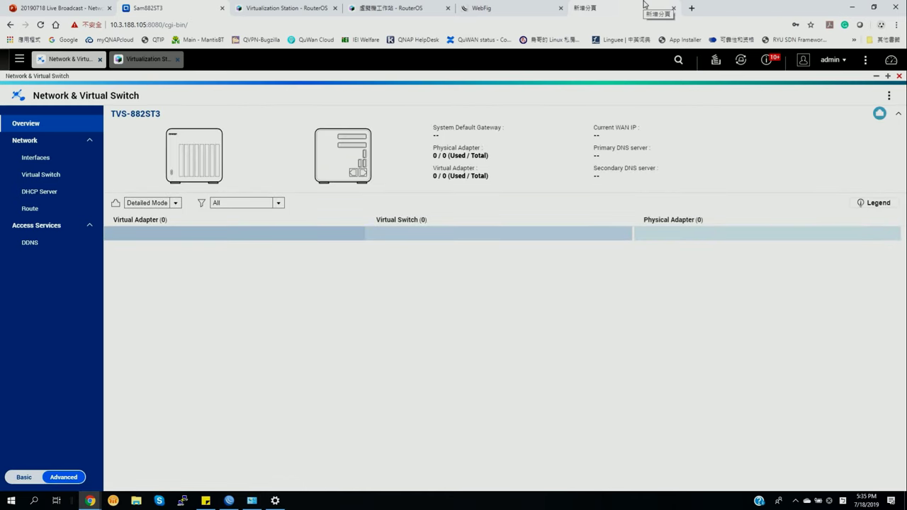
left_click(795, 500)
right_click(775, 447)
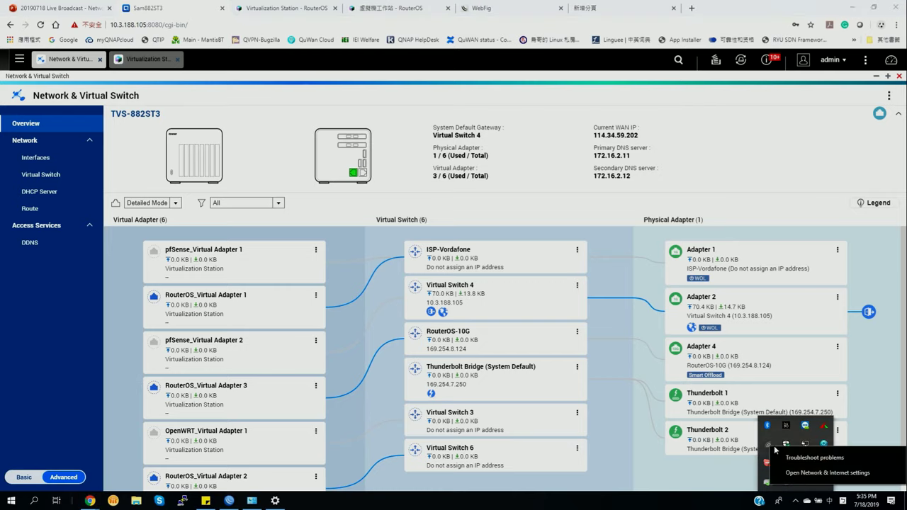
Open the wired Ethernet adapter's IPv4 properties to check its static 172.16.1.10 setup and gateway 172.16.1.1.
left_click(788, 467)
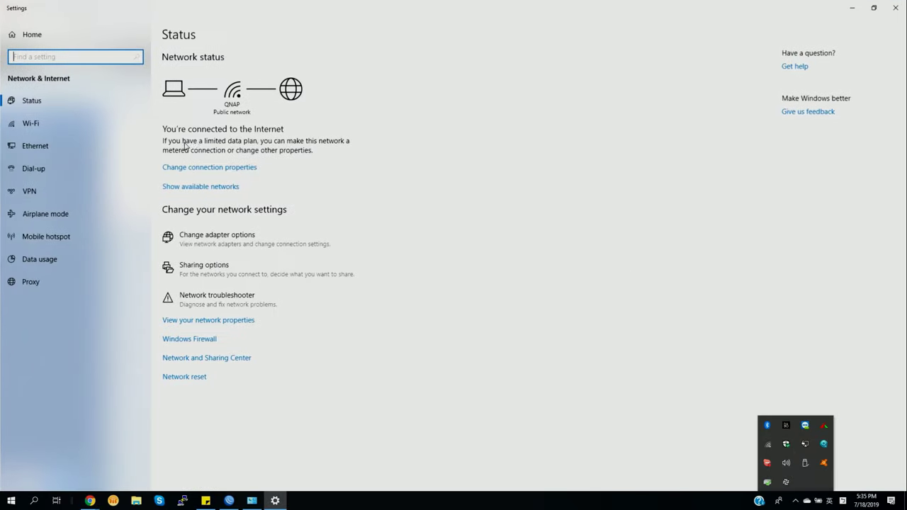
left_click(60, 146)
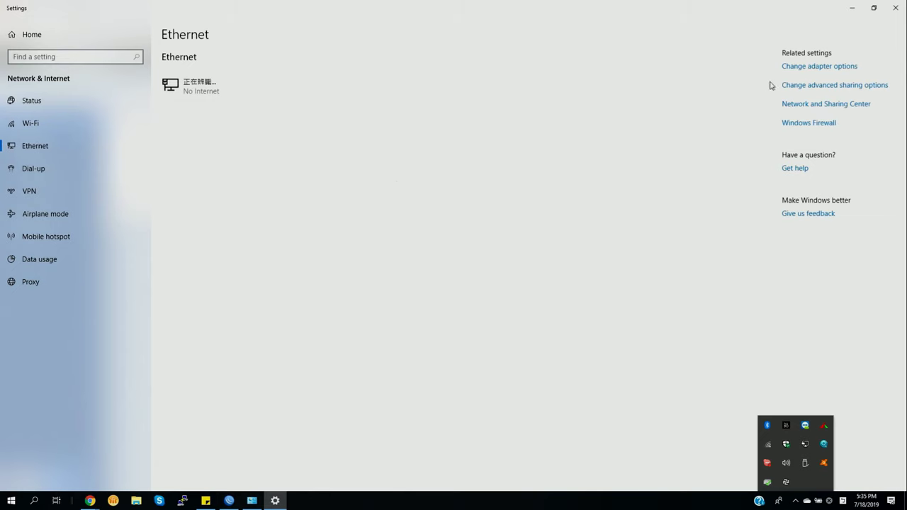
left_click(812, 68)
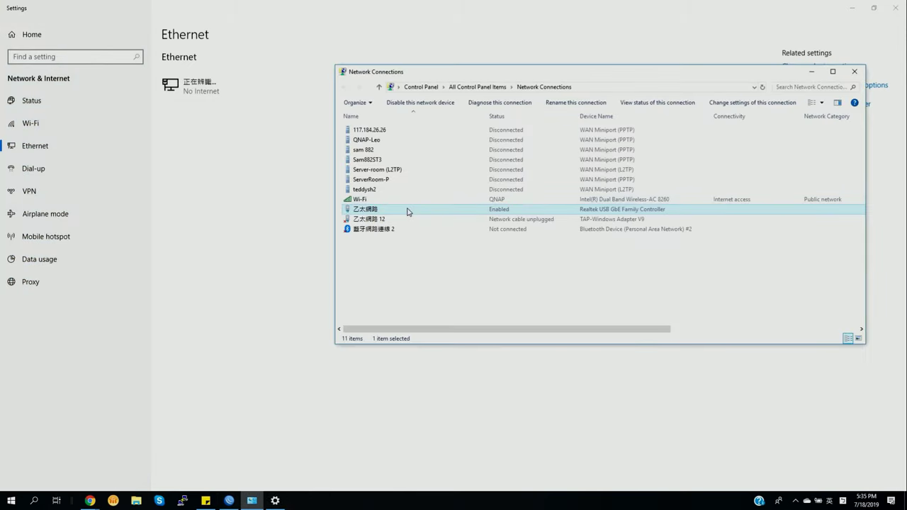
double_click(407, 211)
left_click(406, 330)
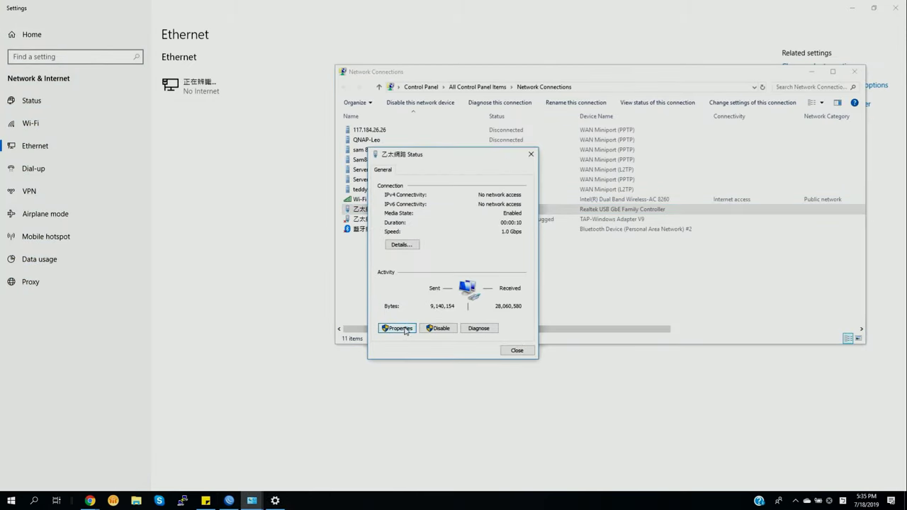
double_click(453, 262)
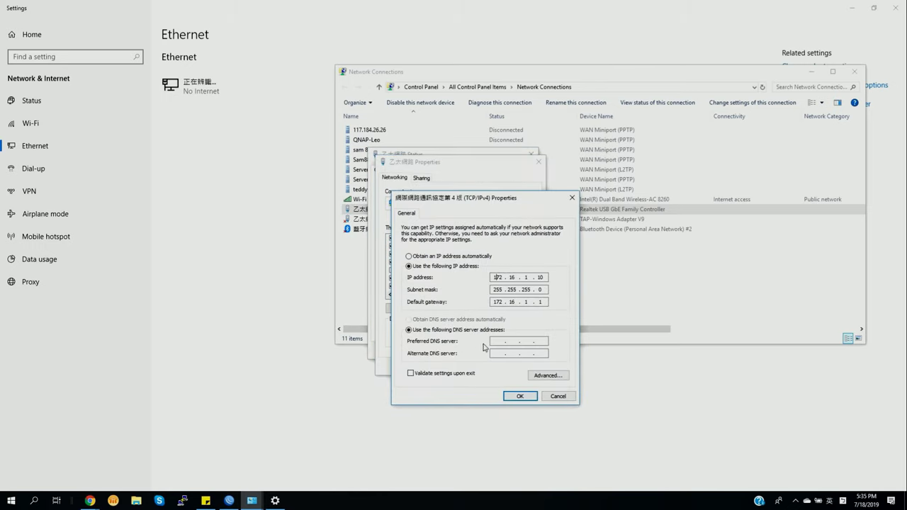
Confirm the IPv4 and adapter dialogs, then close the network windows and minimize Settings.
left_click(520, 396)
left_click(487, 367)
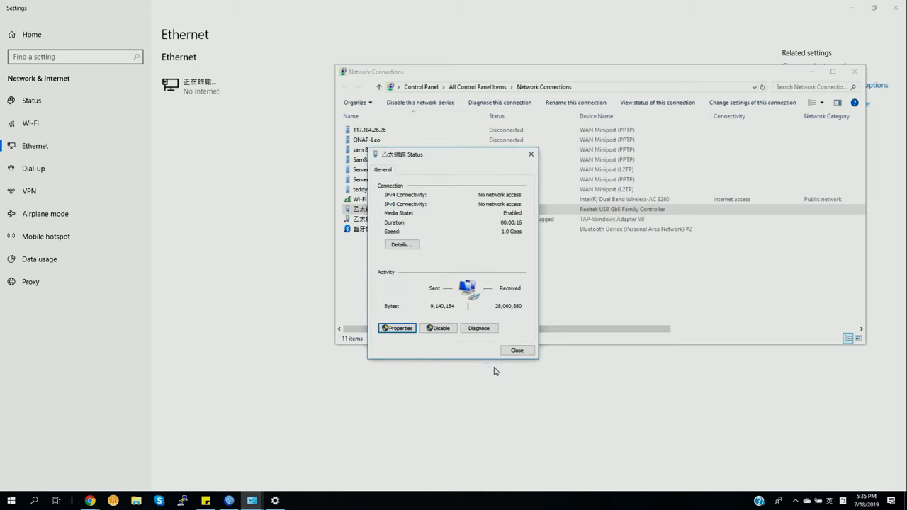
left_click(518, 353)
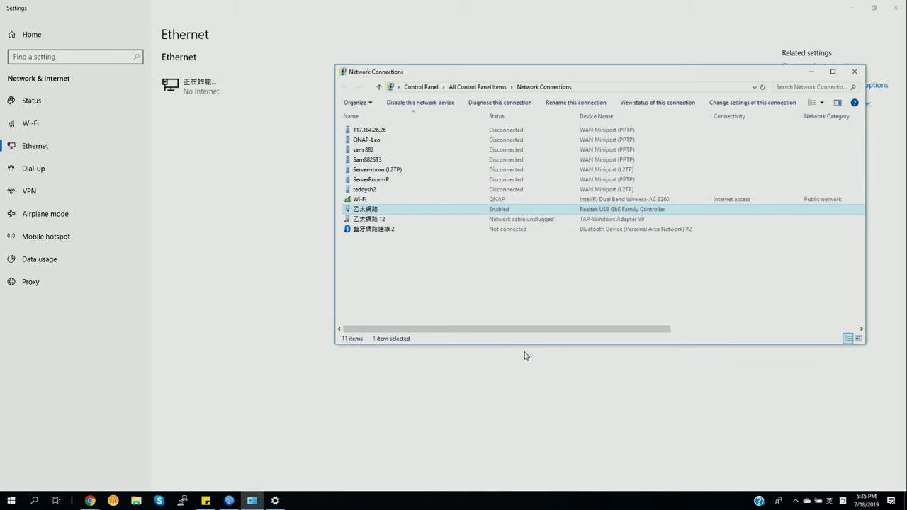
left_click(854, 73)
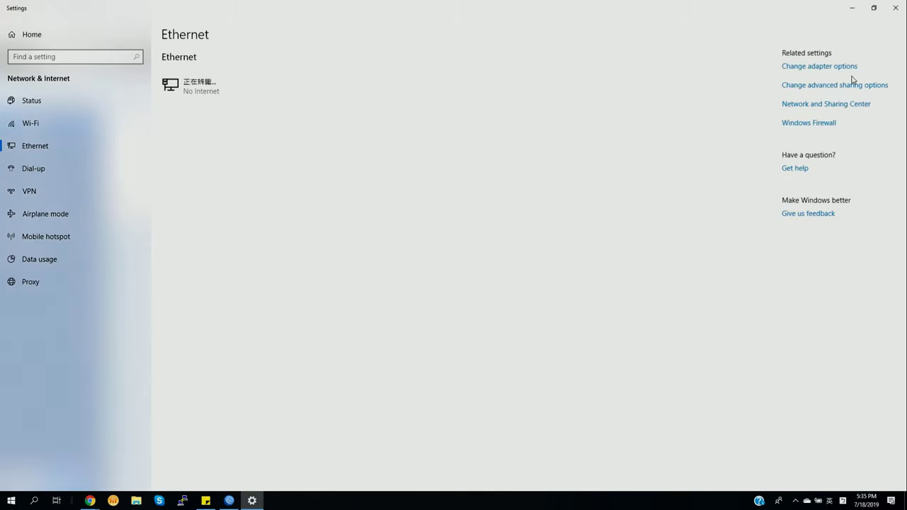
left_click(852, 7)
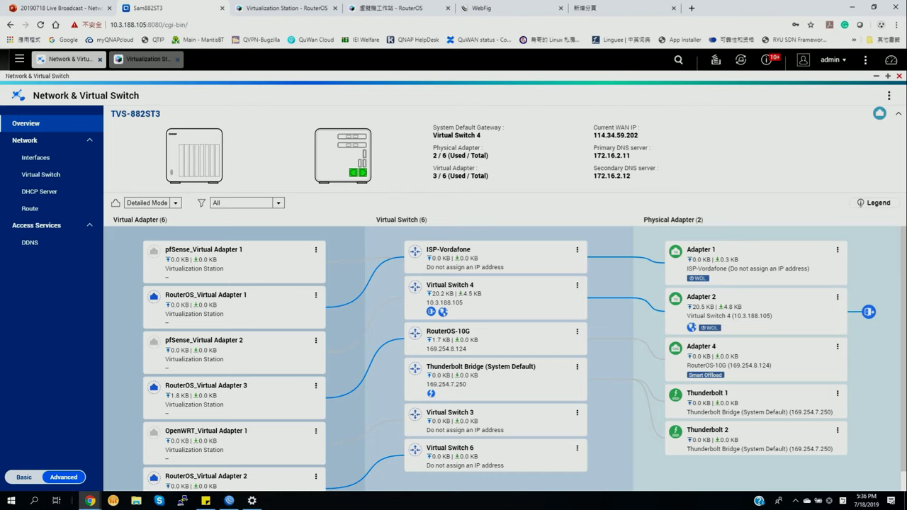
Reload MikroTik WebFig at 172.16.1.1, then go back to the QNAP network overview.
left_click(404, 12)
left_click(489, 7)
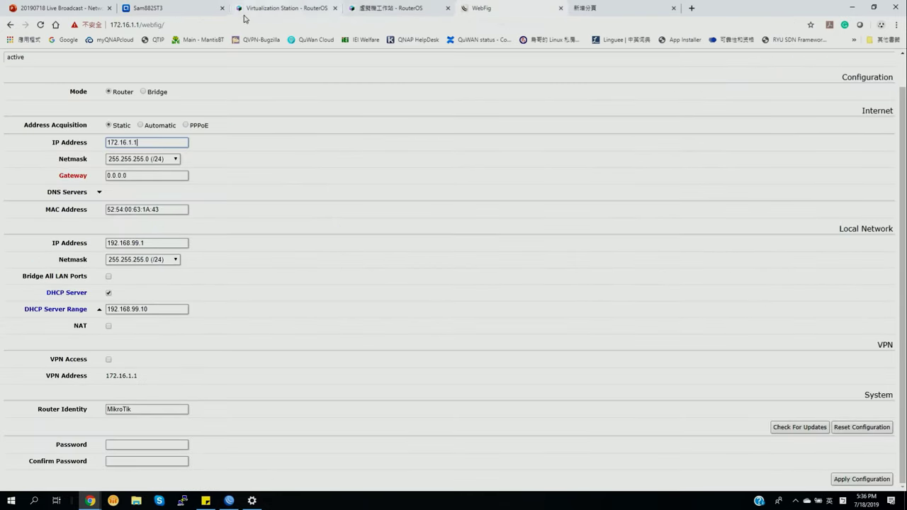
left_click(209, 25)
type("17")
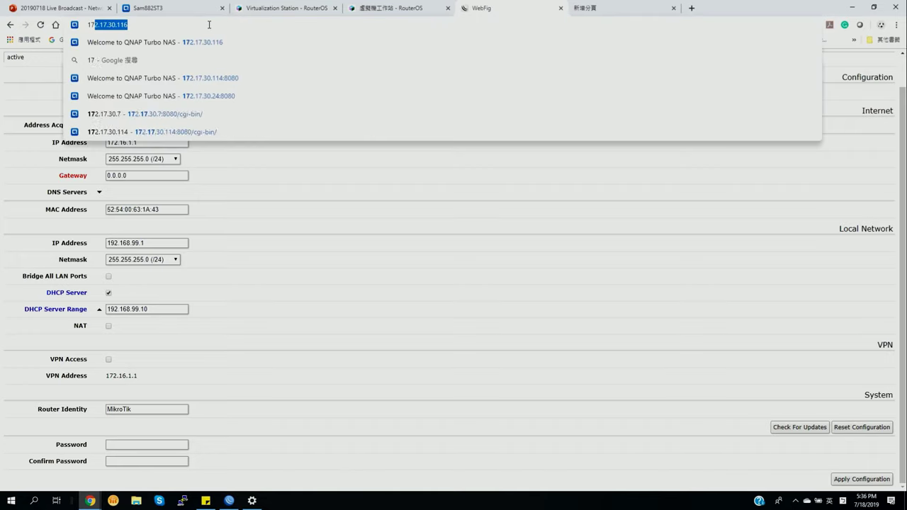
type("2.16.1.1")
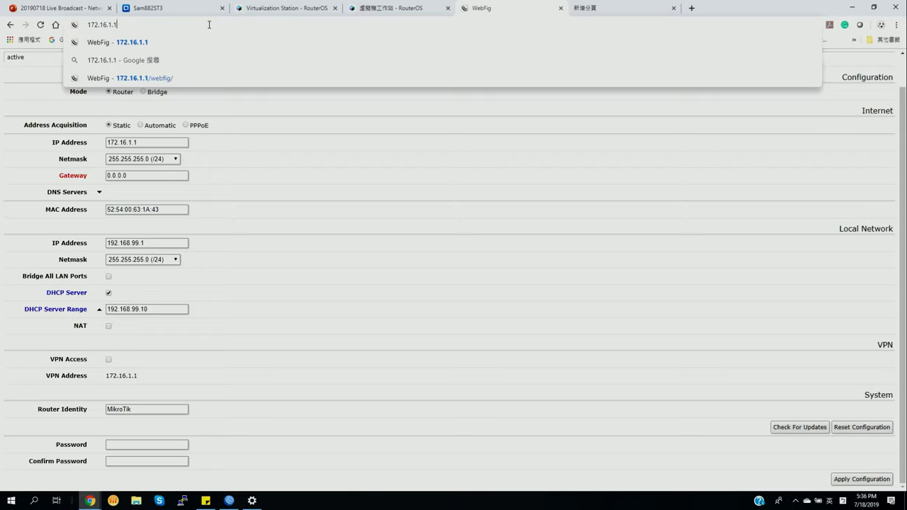
key("Return")
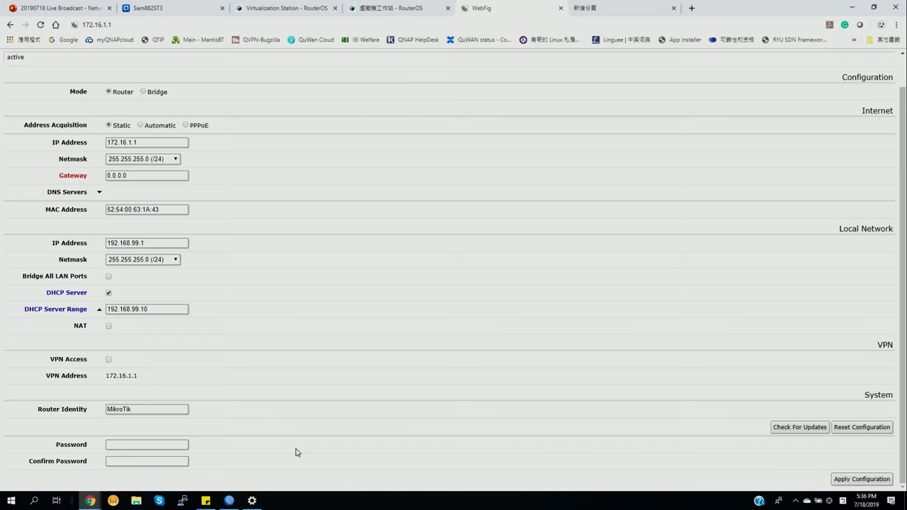
left_click(202, 8)
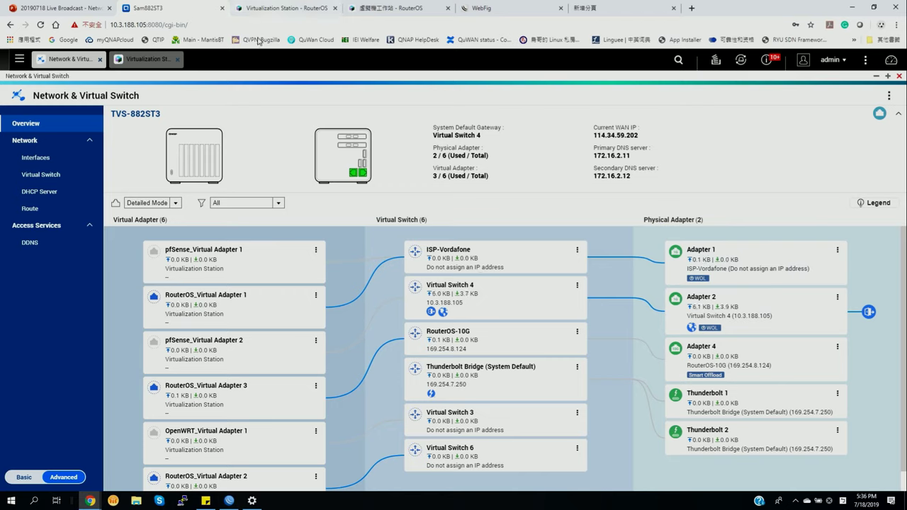
left_click(498, 8)
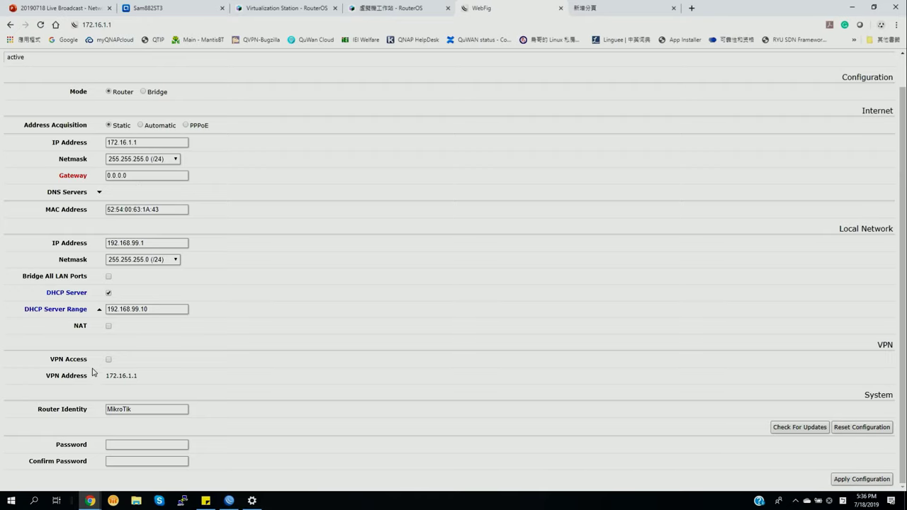
left_click(229, 501)
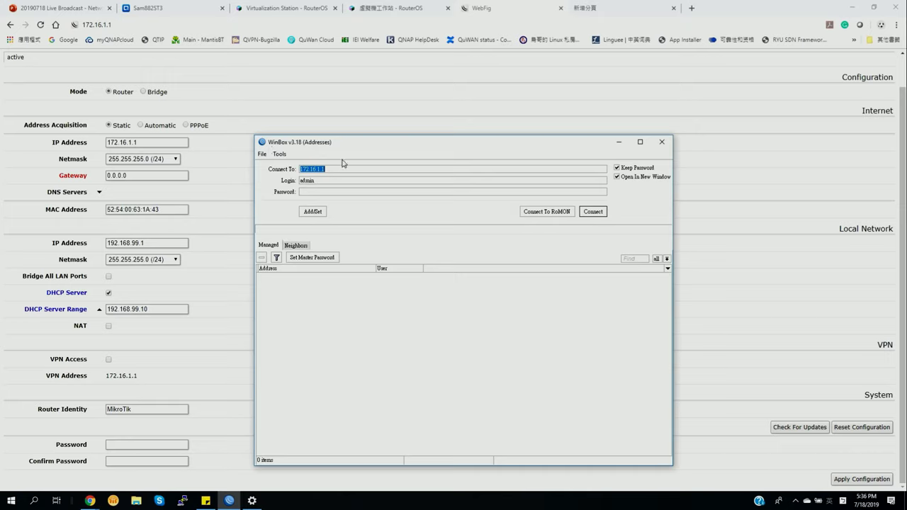
left_click(601, 215)
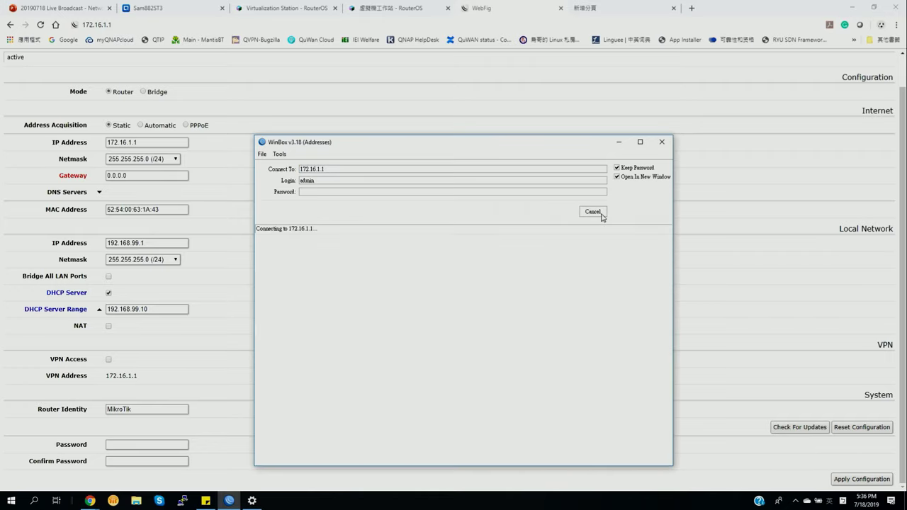
left_click(620, 141)
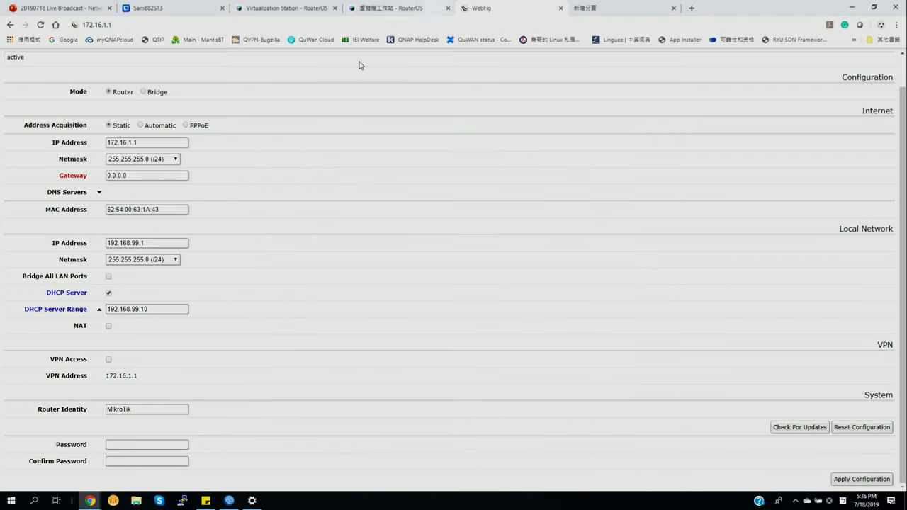
left_click(393, 10)
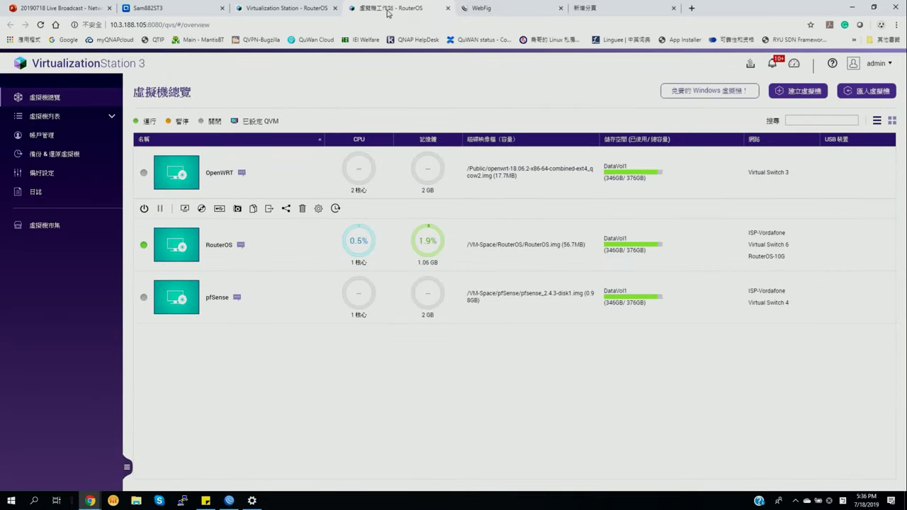
left_click(315, 13)
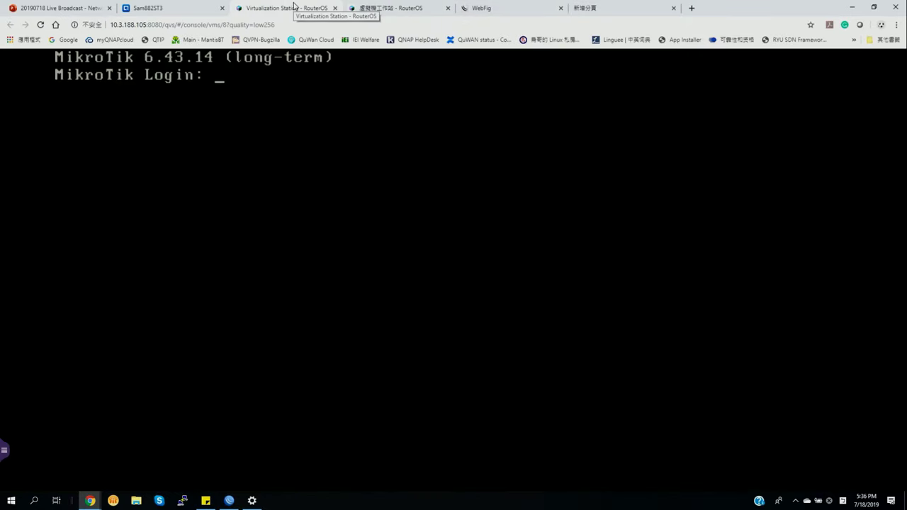
left_click(181, 12)
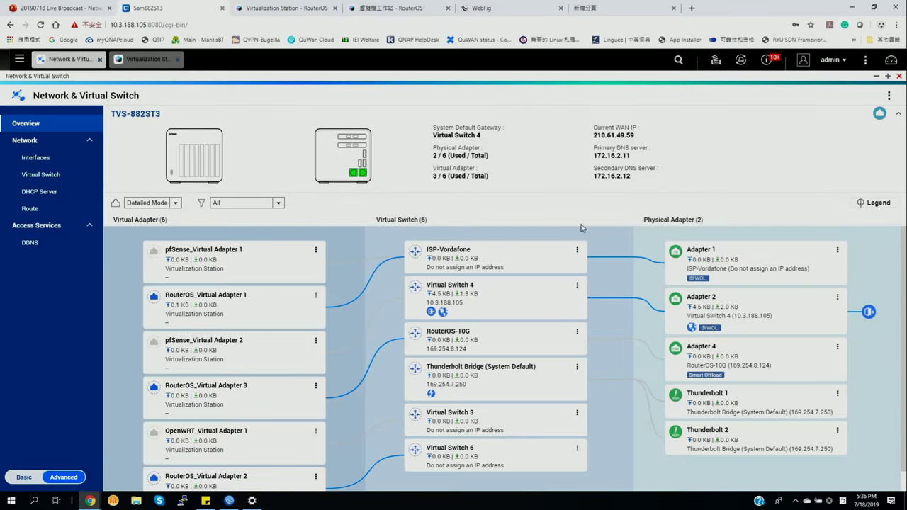
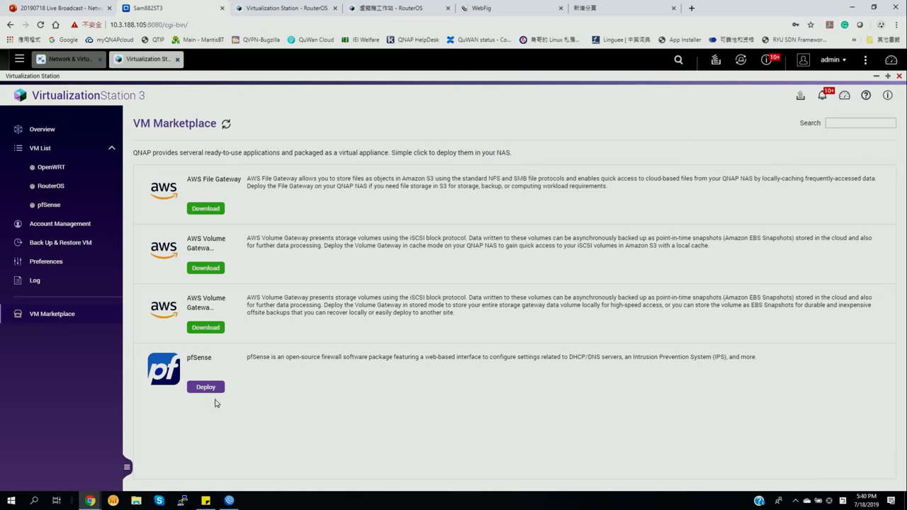
Begin a new pfSense deployment with HDD location /VM-Space, then cancel it.
left_click(205, 388)
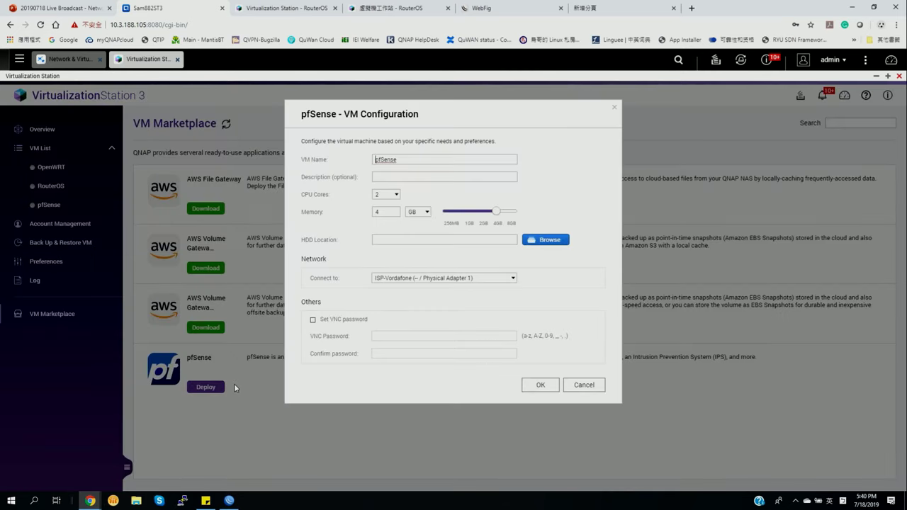
left_click(427, 173)
left_click(542, 241)
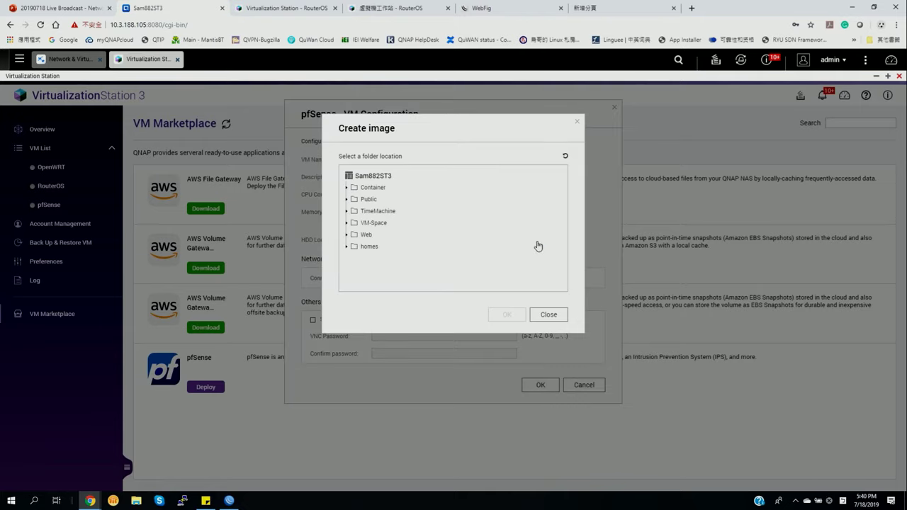
left_click(355, 225)
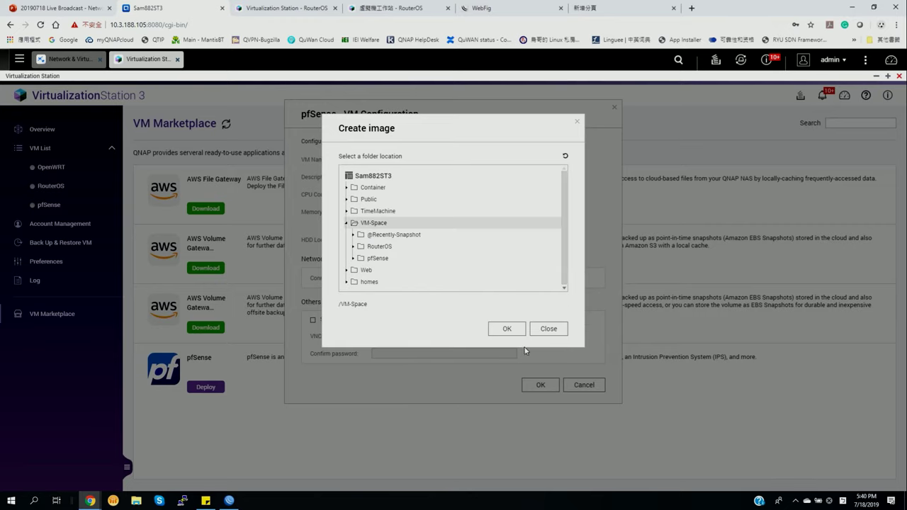
left_click(505, 330)
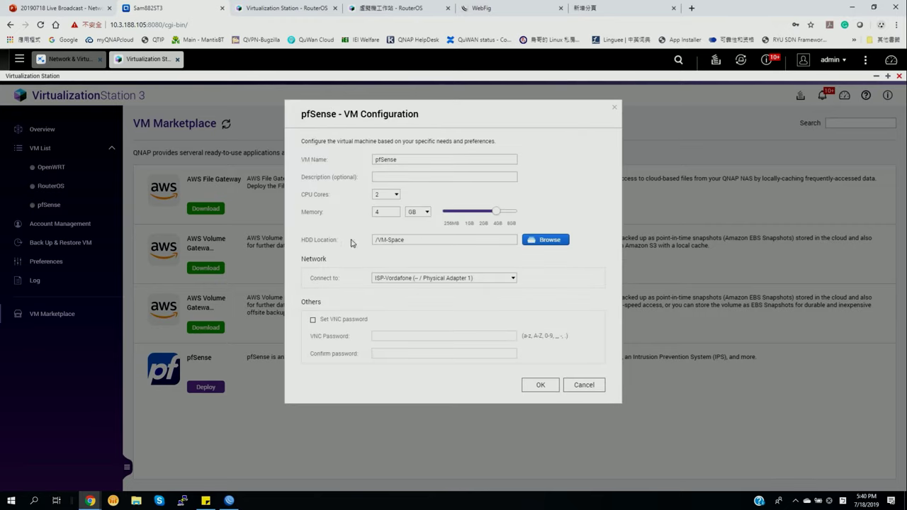
left_click(585, 388)
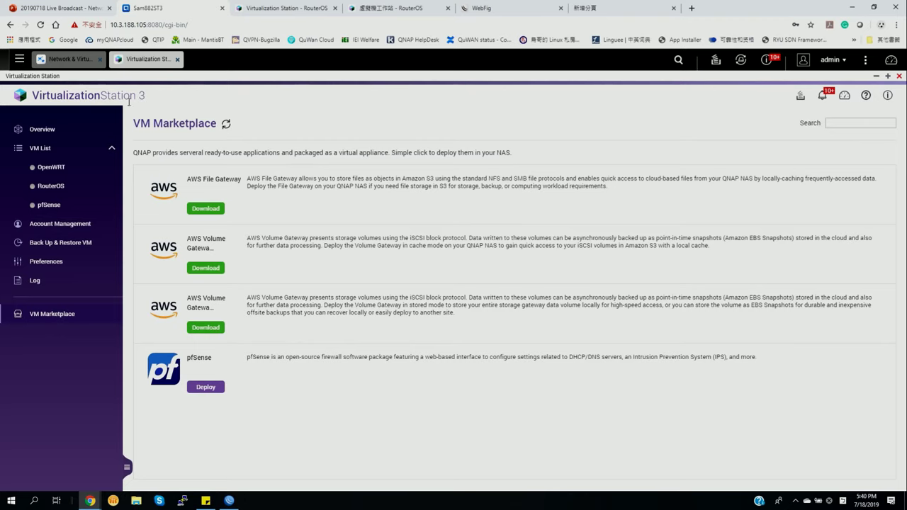
Select the existing pfSense VM in the Overview list.
left_click(48, 129)
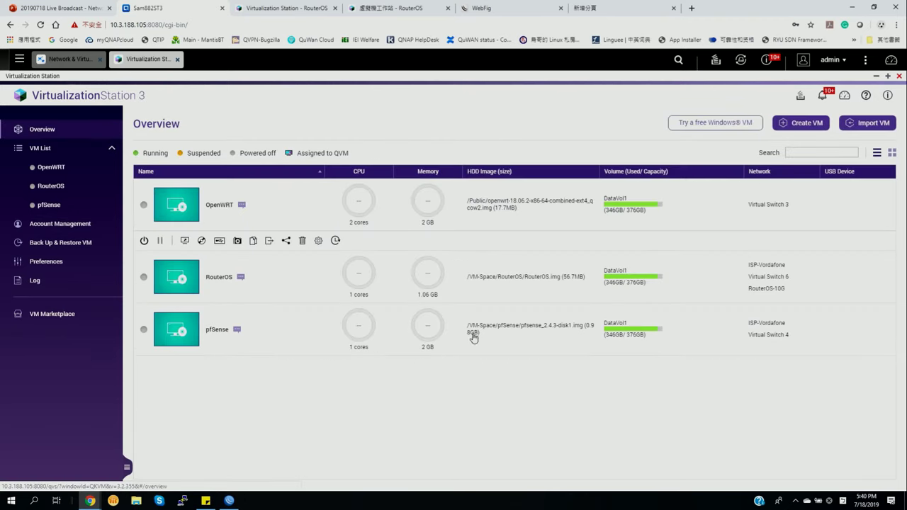
left_click(298, 341)
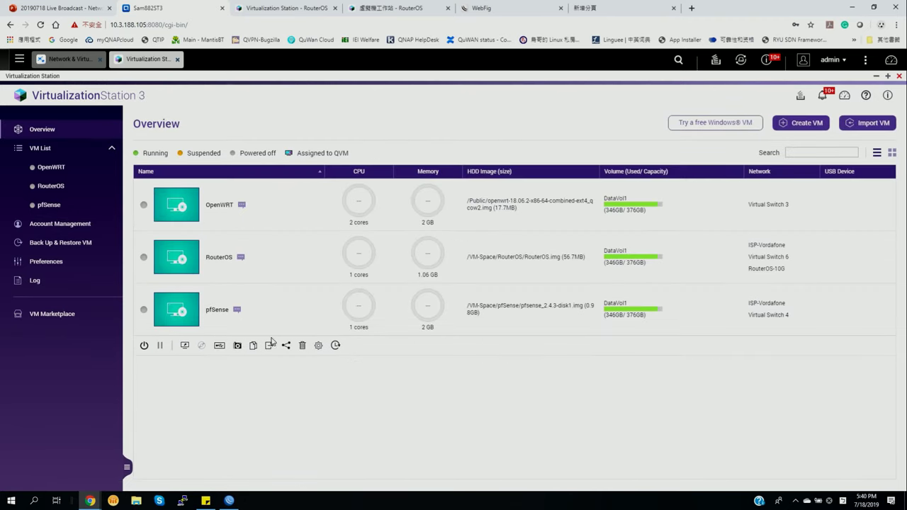
mouse_move(173, 325)
Open pfSense's network settings, leaving Adapter 1 on ISP-Vordafone.
left_click(318, 345)
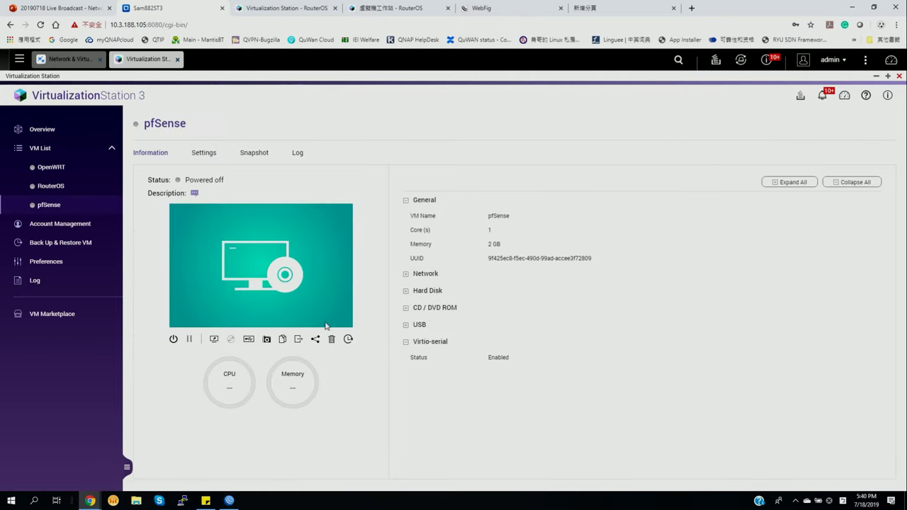
left_click(202, 155)
left_click(169, 217)
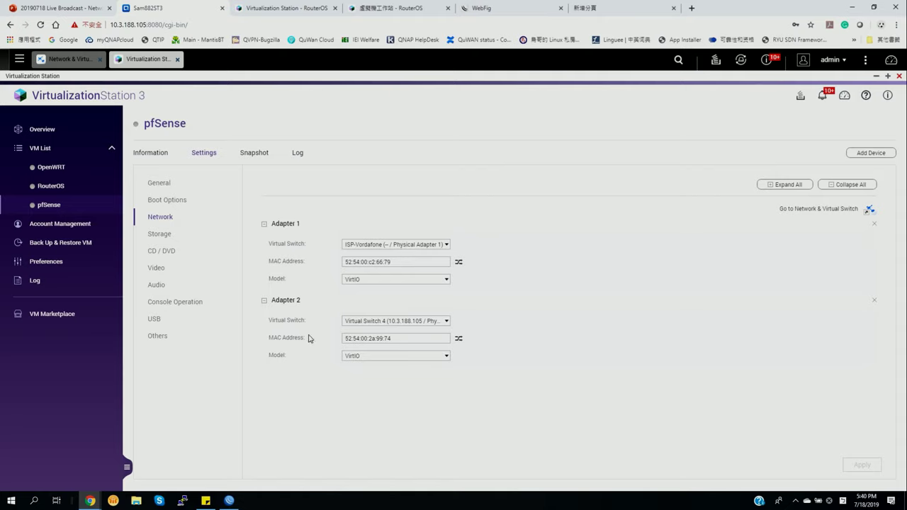
left_click(429, 246)
left_click(422, 256)
left_click(410, 247)
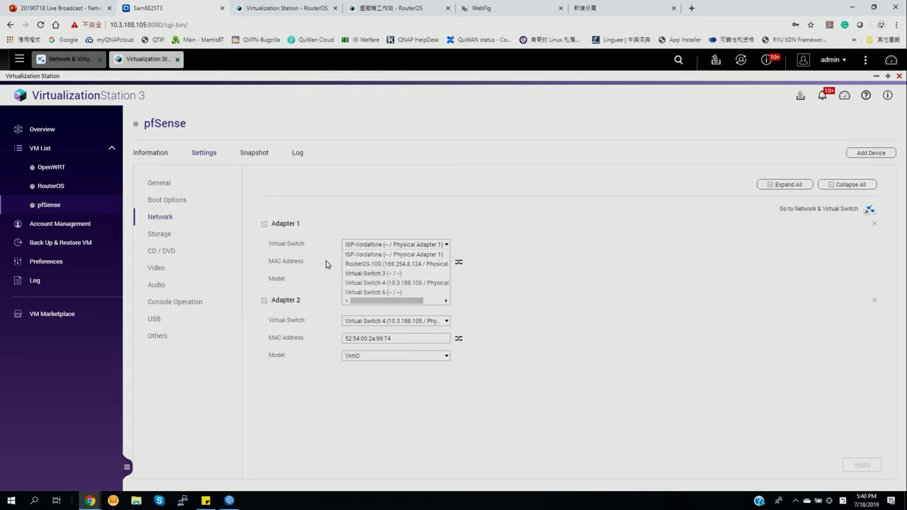
left_click(386, 254)
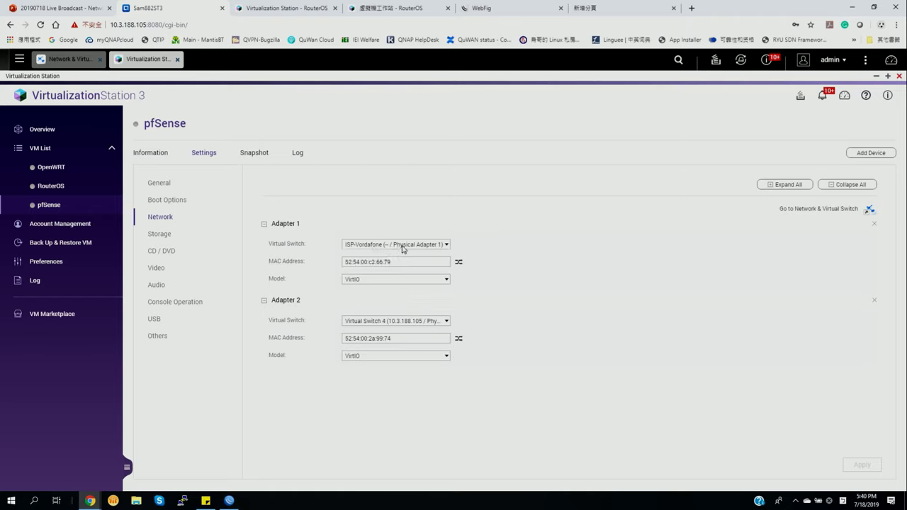
Set Adapter 1 to Intel Gigabit Ethernet, keep Adapter 2 on Virtual Switch 4, and apply.
left_click(376, 283)
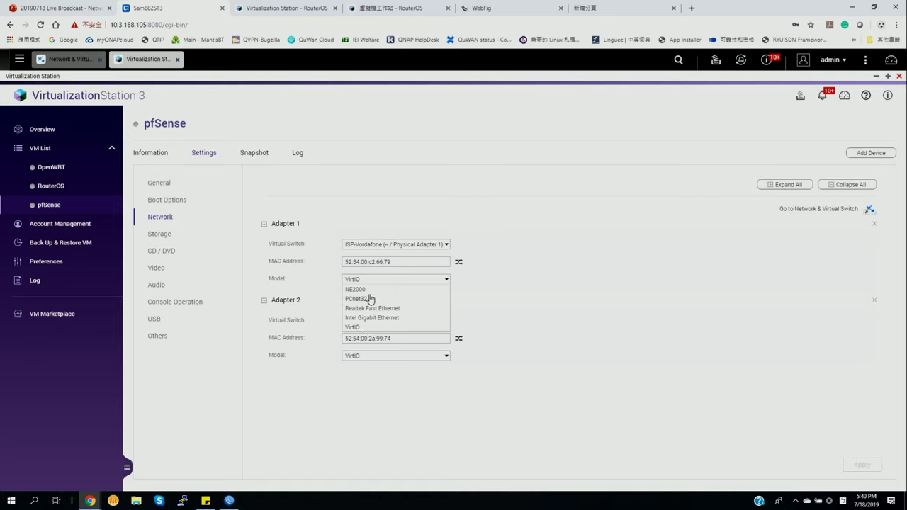
left_click(374, 317)
left_click(542, 298)
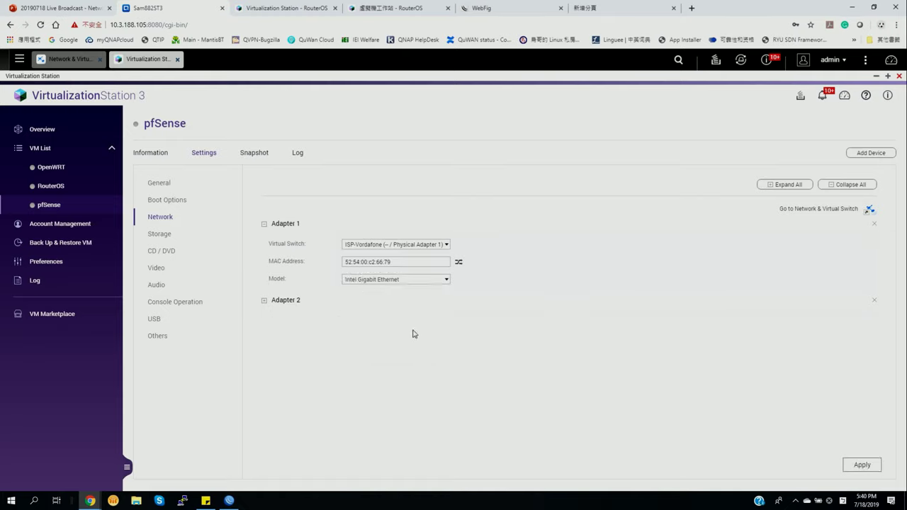
left_click(265, 301)
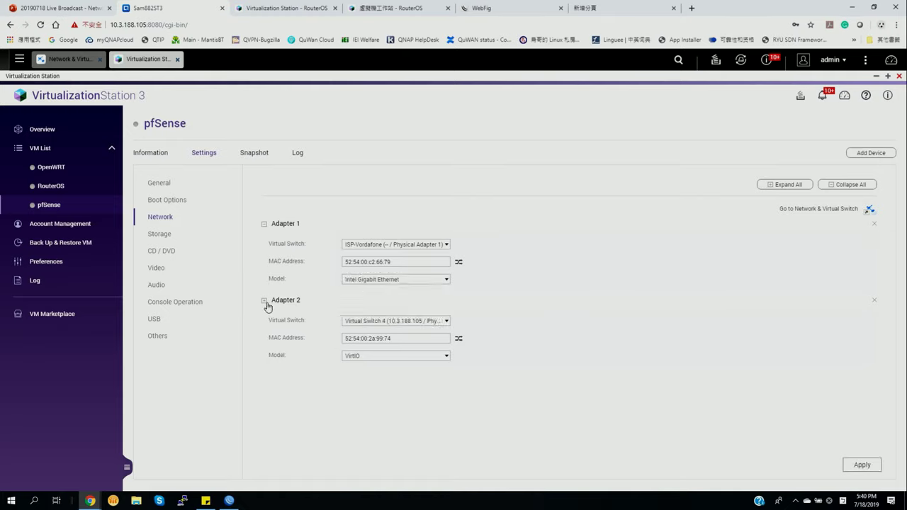
left_click(419, 323)
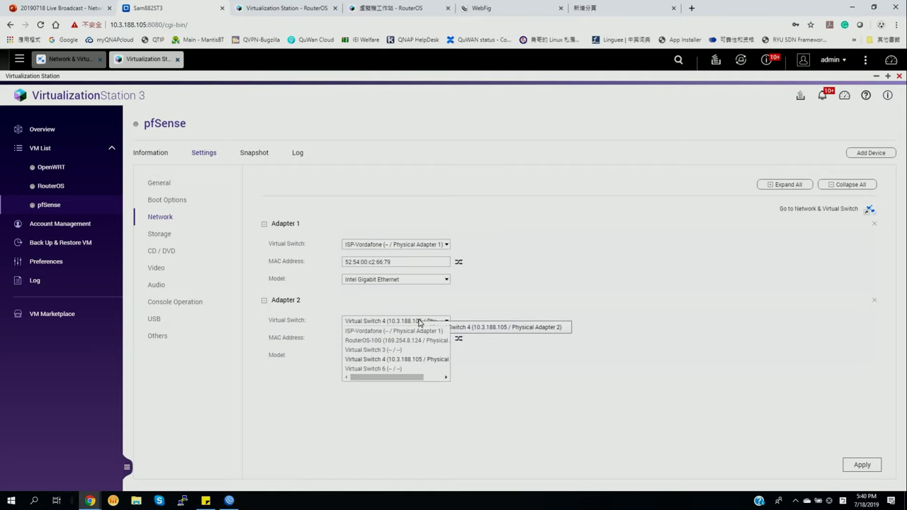
left_click(419, 322)
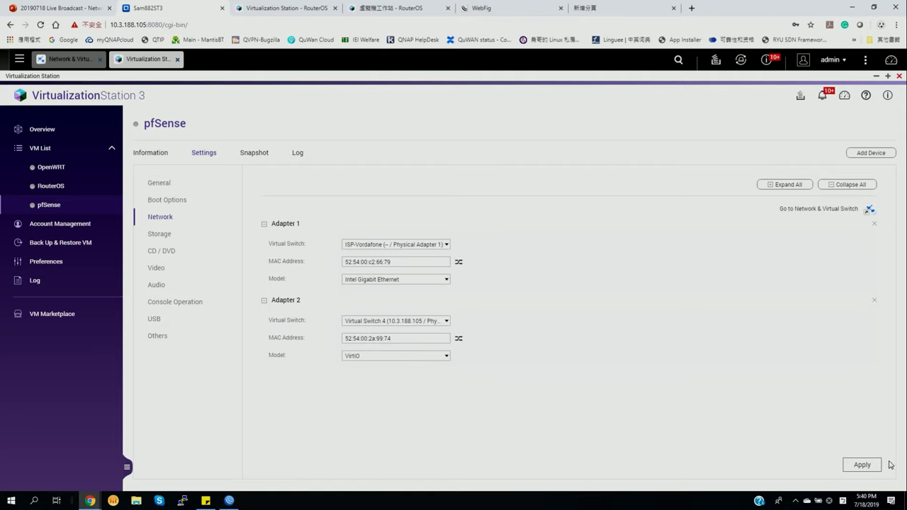
left_click(857, 465)
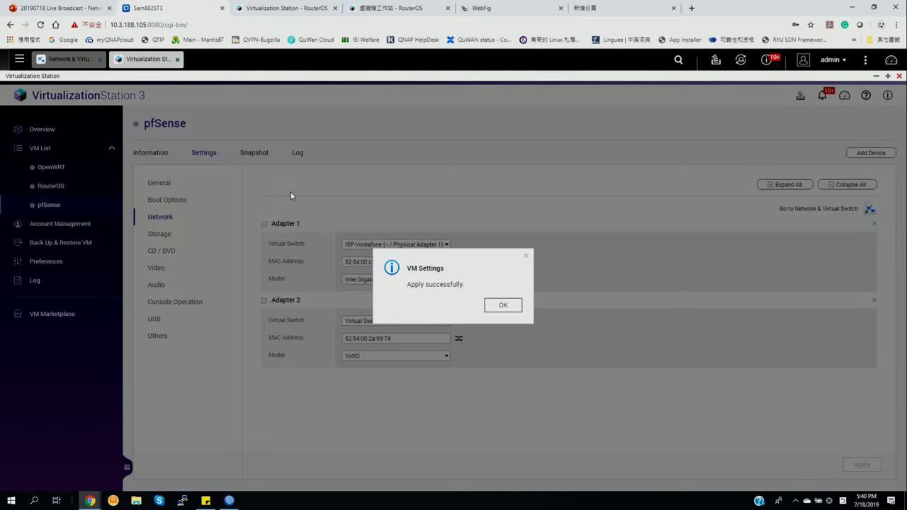
left_click(512, 305)
left_click(149, 153)
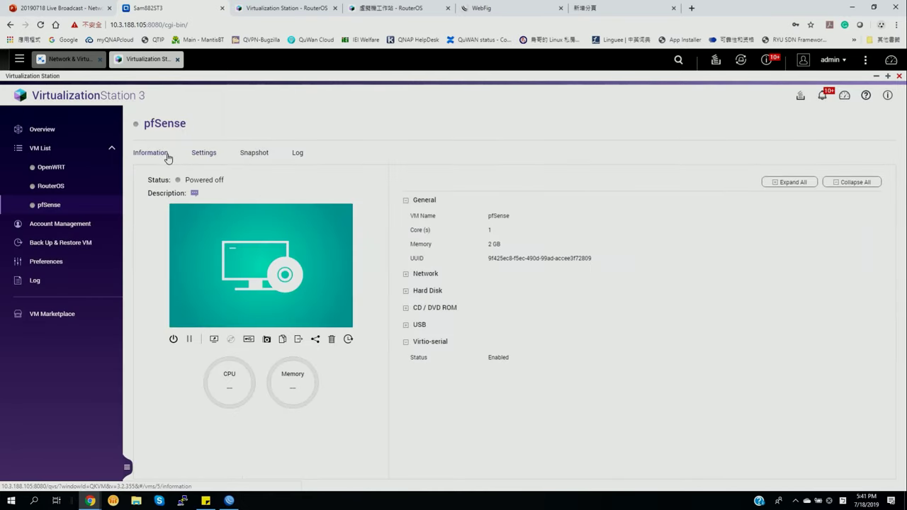
Power on the pfSense VM and bring up Network & Virtual Switch.
left_click(173, 338)
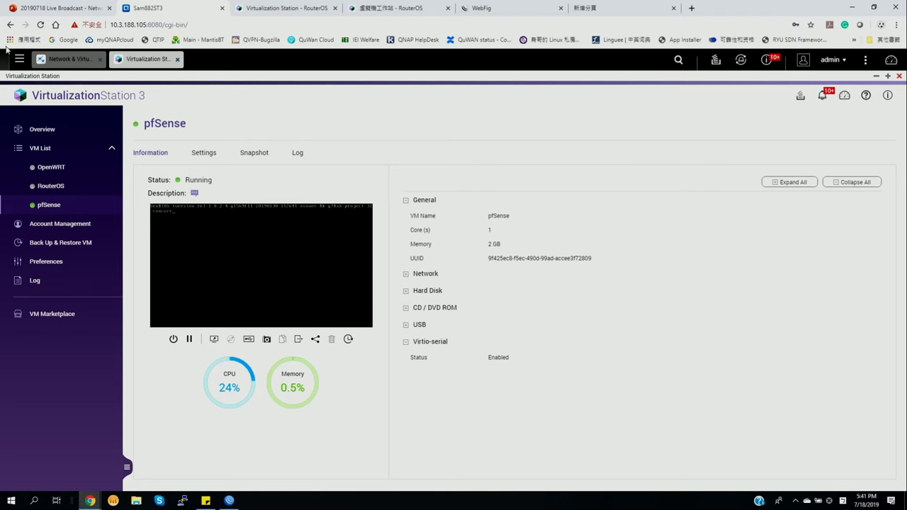
left_click(60, 62)
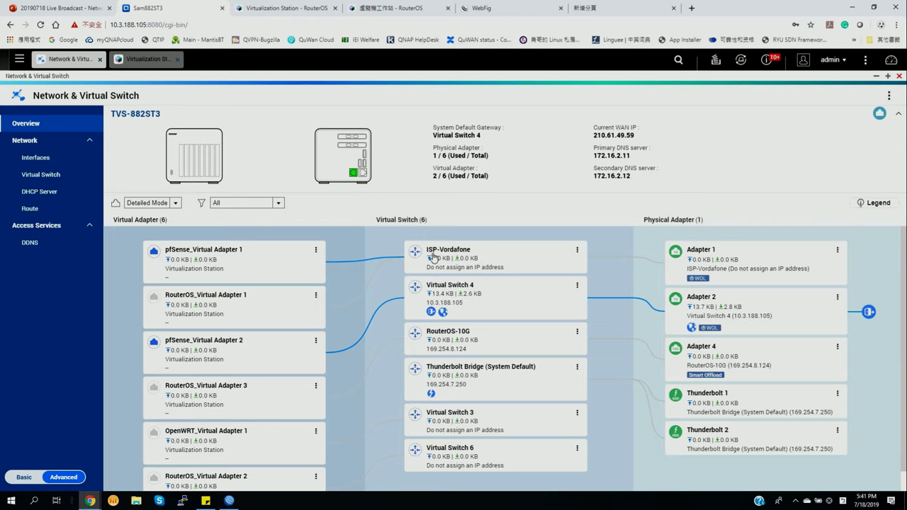
Reload the network topology and check the host's internet connection status.
left_click(457, 252)
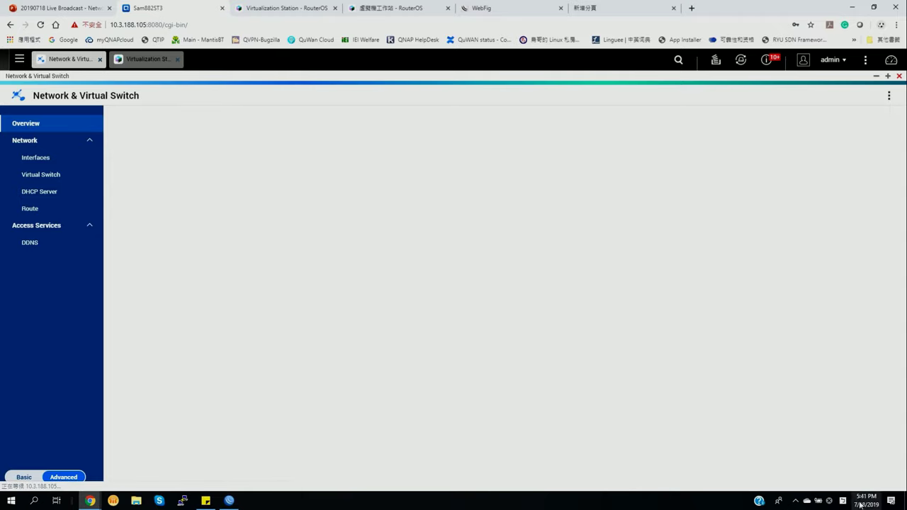
left_click(797, 502)
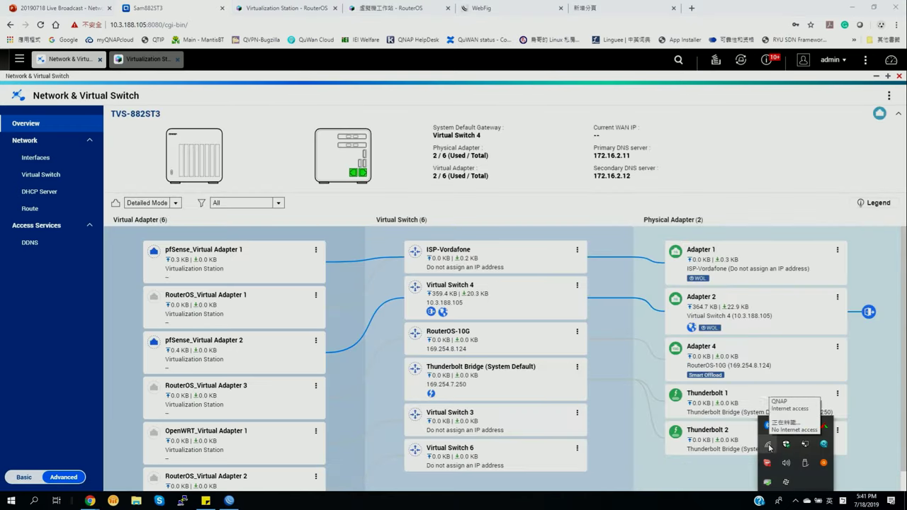
left_click(651, 243)
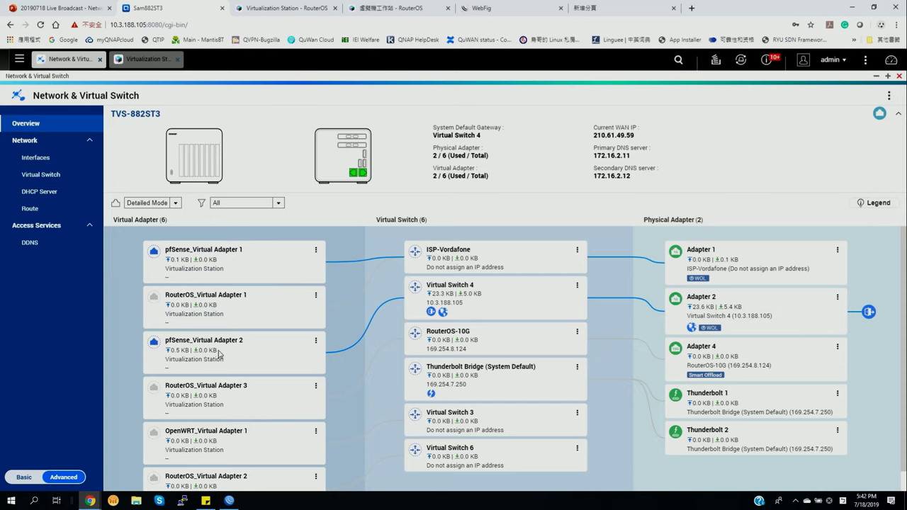
Trace pfSense_Virtual Adapter 2's link to Virtual Switch 4 and Virtual Switch 6's connection.
left_click(252, 354)
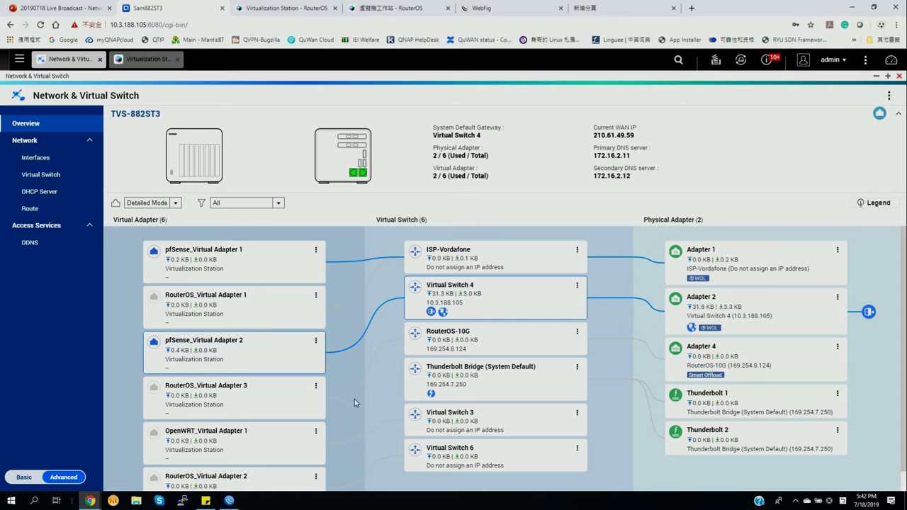
left_click(533, 462)
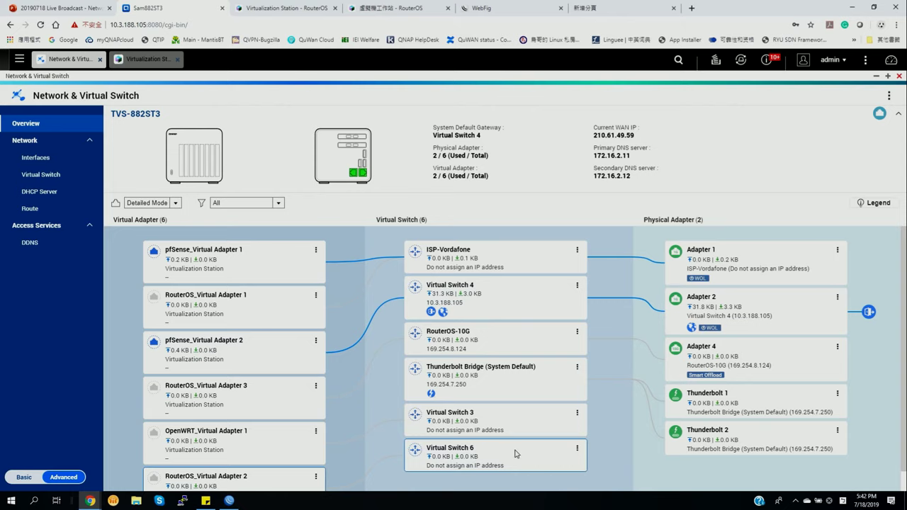
left_click(518, 456)
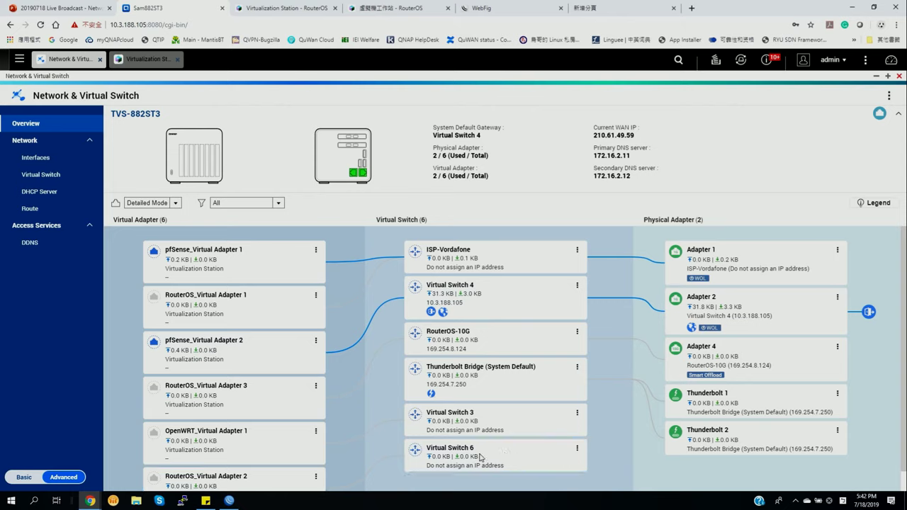
Open the Virtual Switch list and start creating a new virtual switch.
left_click(62, 176)
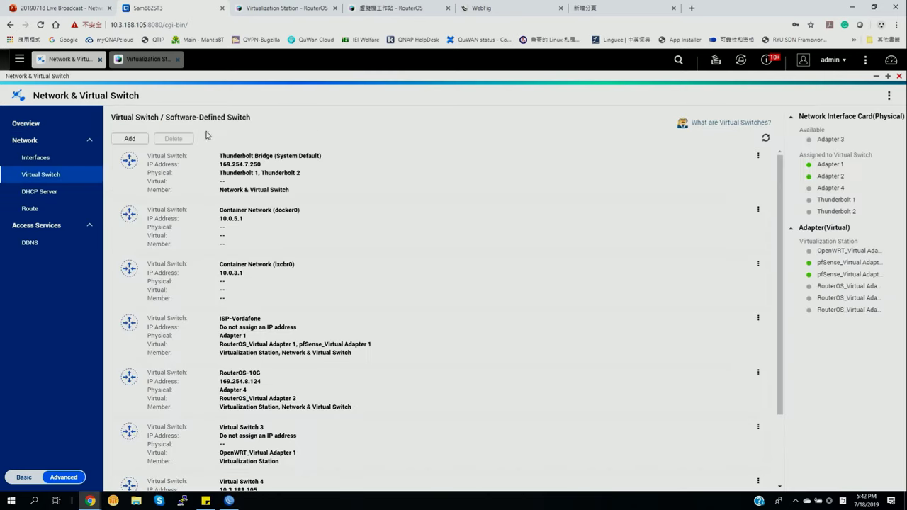
left_click(129, 138)
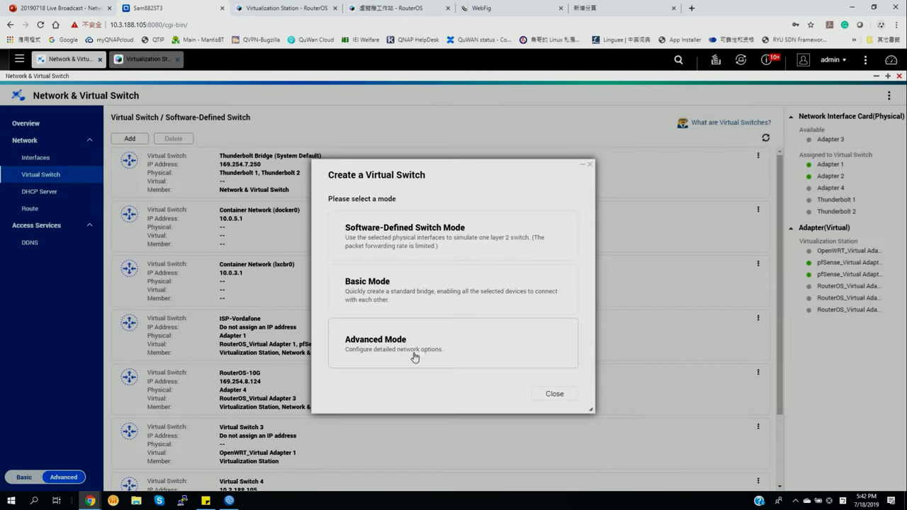
Choose Advanced Mode with pfSense_Virtual Adapter 2 and RouterOS_Virtual Adapter 1 as members.
left_click(422, 353)
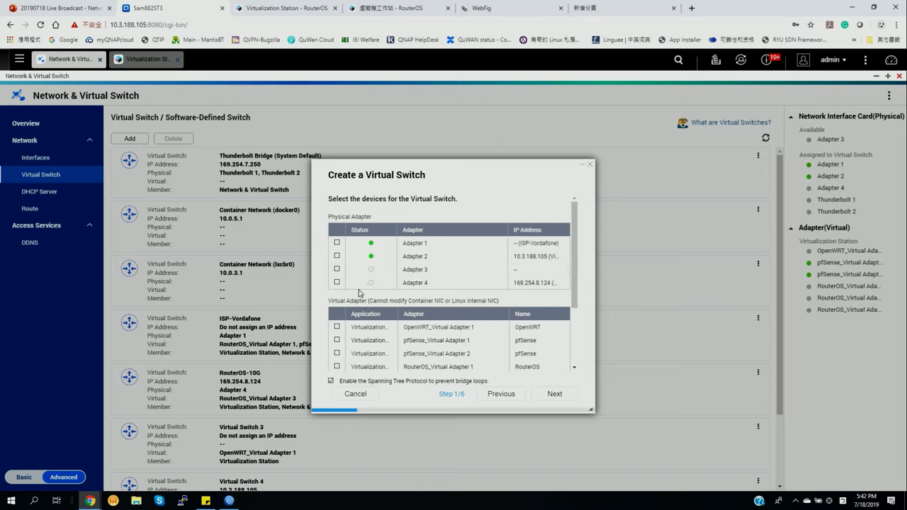
scroll(420, 301, "down", 3)
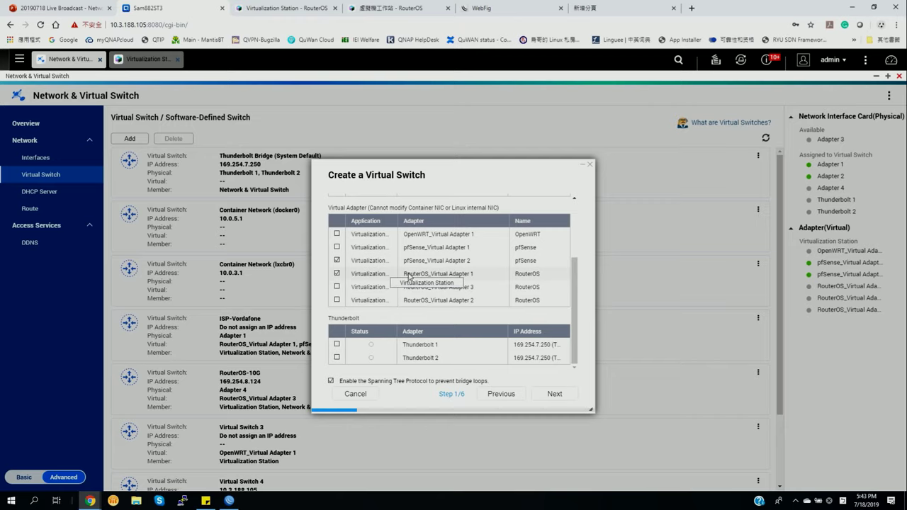
scroll(565, 259, "up", 1)
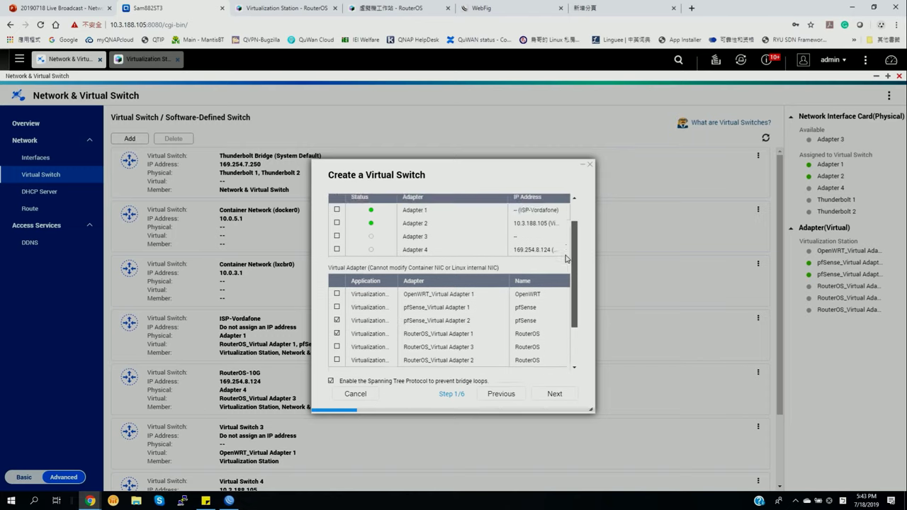
scroll(565, 316, "down", 1)
scroll(572, 269, "up", 1)
scroll(571, 283, "down", 1)
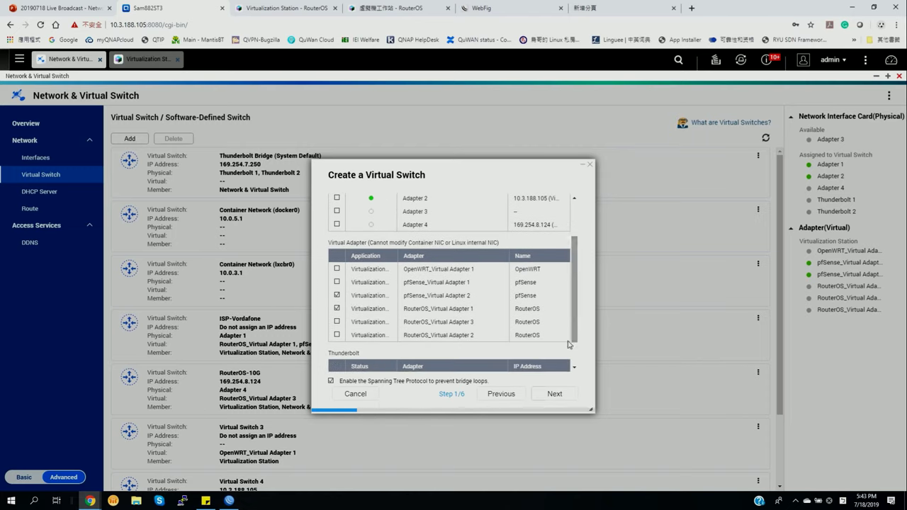
left_click(557, 395)
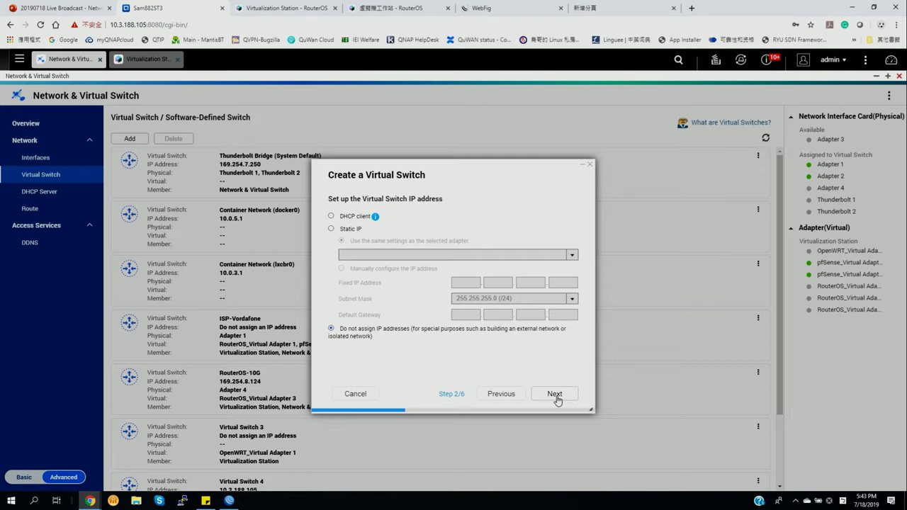
Keep no IP address and default service and IPv6 settings, apply the switch, then return to Virtualization Station.
left_click(556, 396)
left_click(556, 399)
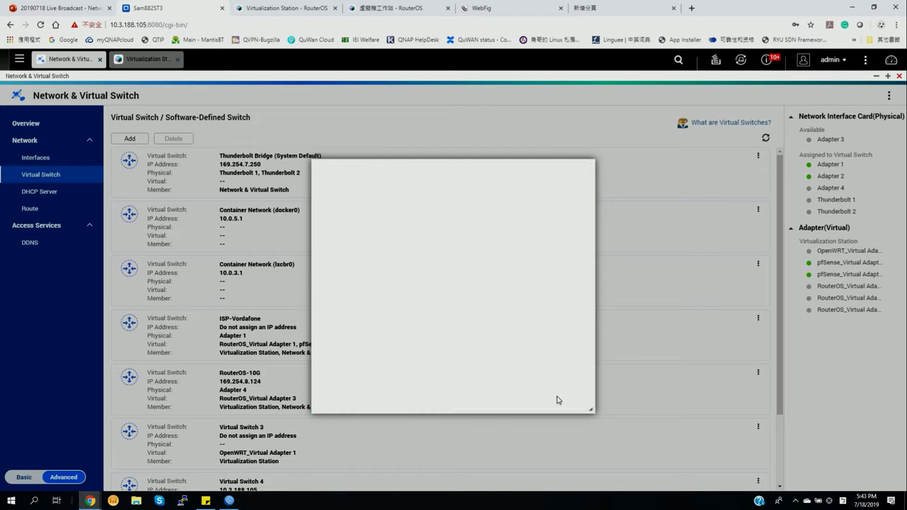
left_click(556, 399)
left_click(556, 398)
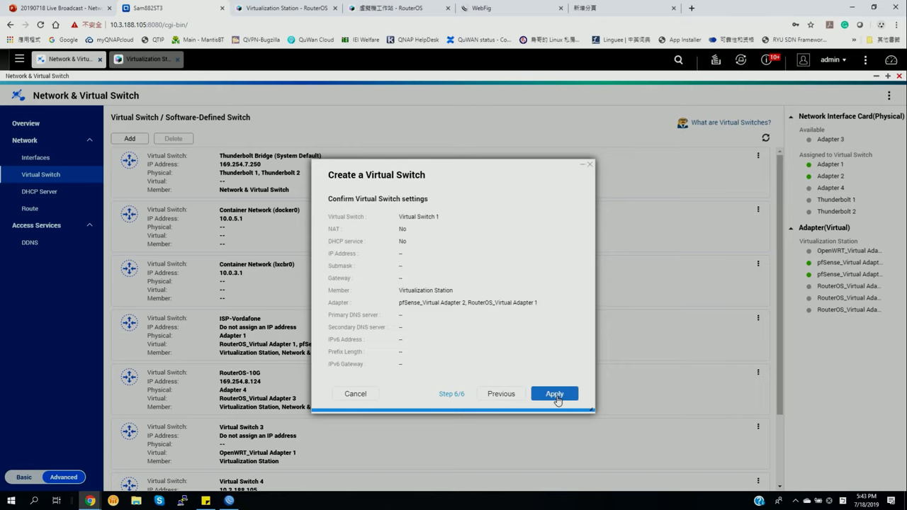
left_click(557, 394)
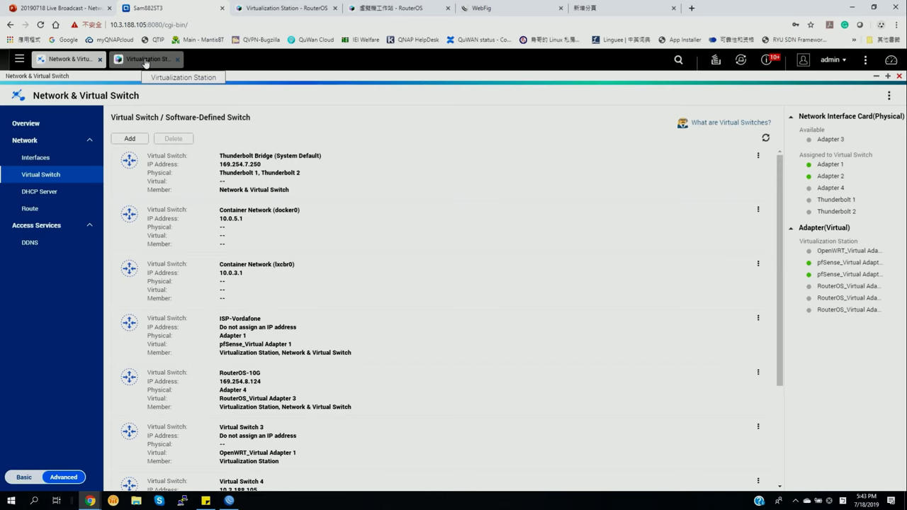
left_click(145, 59)
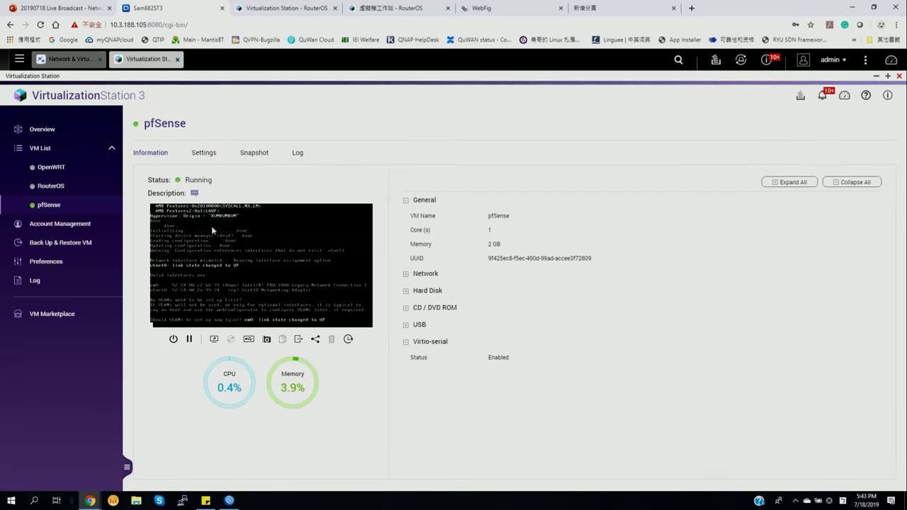
Power on the RouterOS VM from the Overview list, then return to Network & Virtual Switch.
left_click(62, 133)
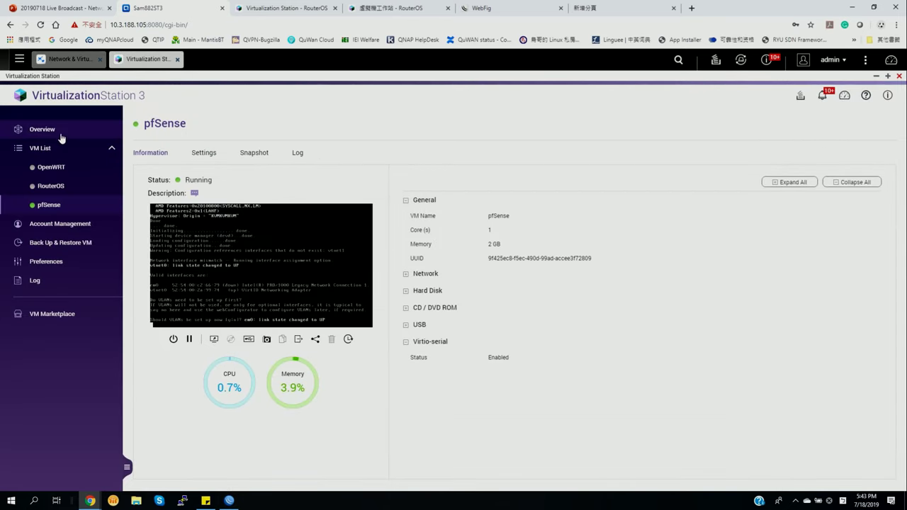
left_click(295, 279)
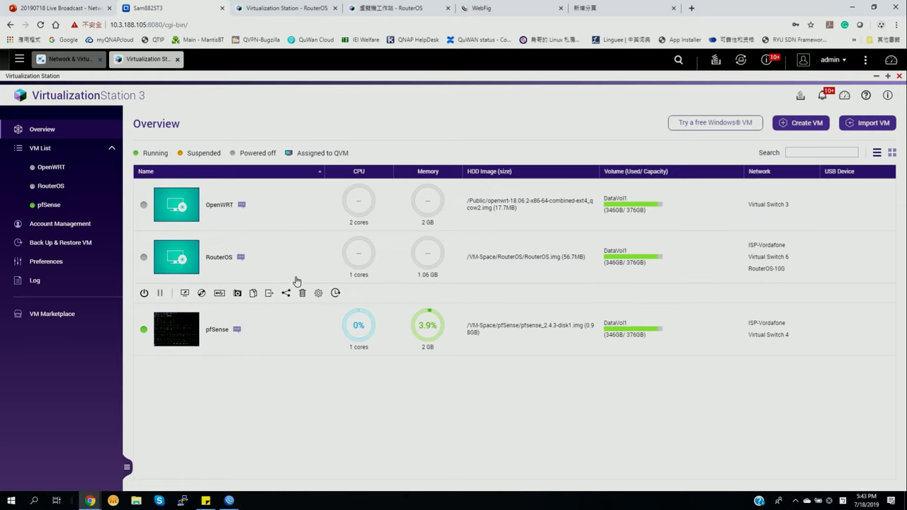
left_click(144, 297)
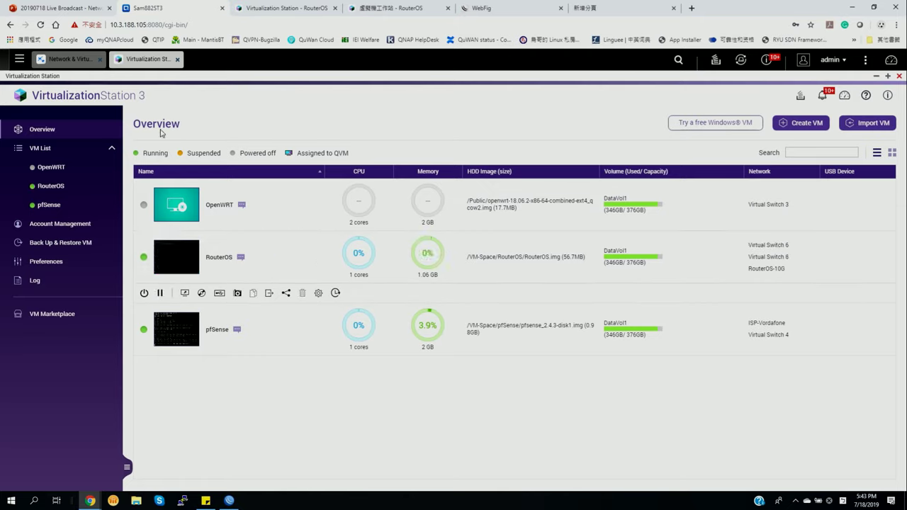
left_click(69, 59)
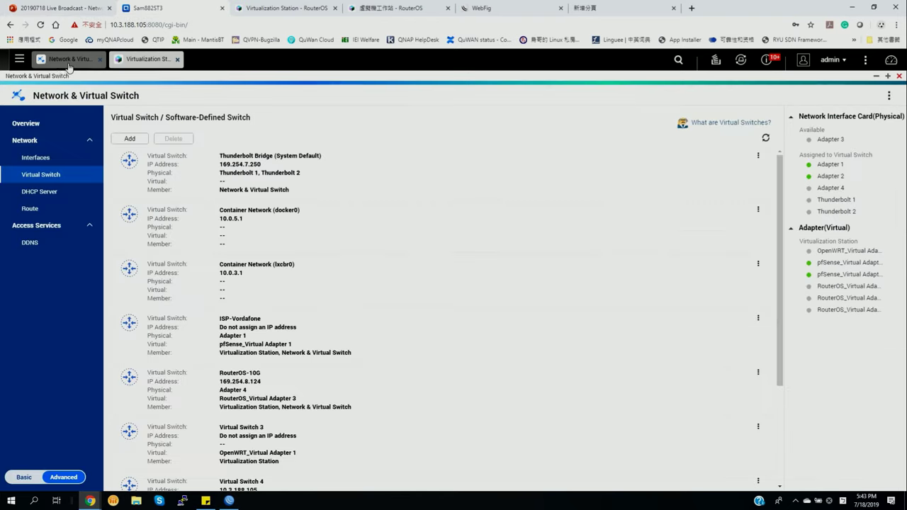
Show the topology overview and highlight the ISP-Vordafone switch's linked adapters.
left_click(44, 125)
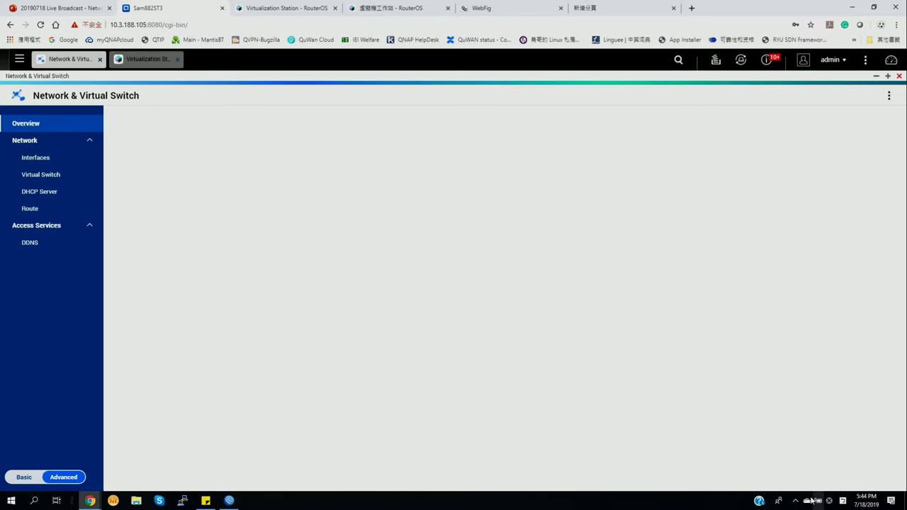
left_click(794, 502)
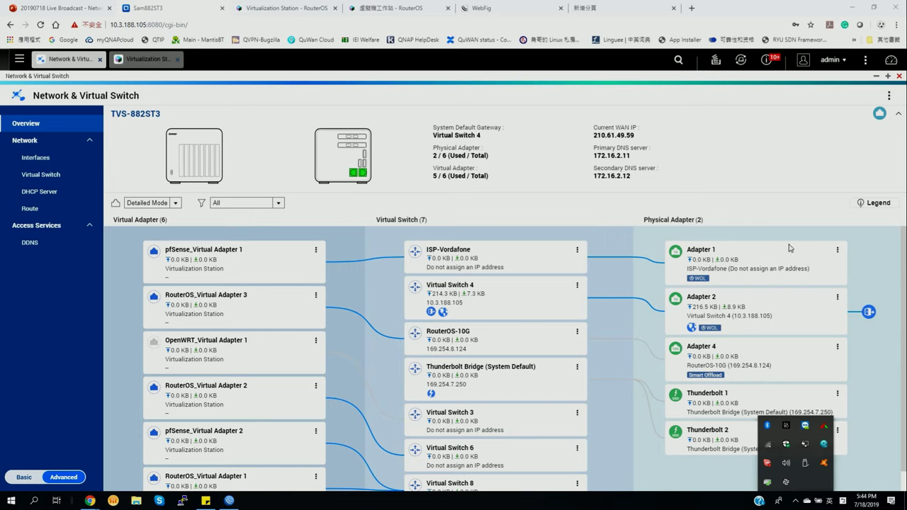
left_click(538, 259)
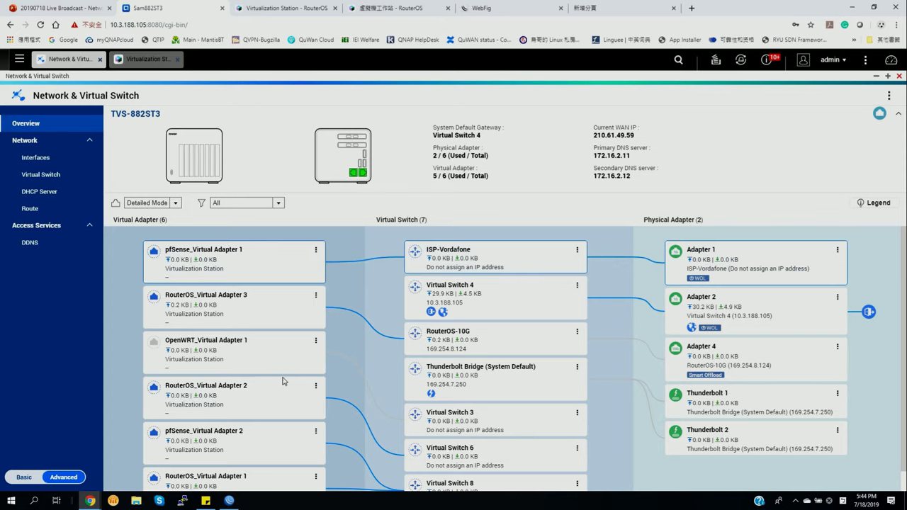
Trace RouterOS Adapter 2 to Virtual Switch 6 and Adapter 3 to RouterOS-10G.
scroll(277, 409, "down", 1)
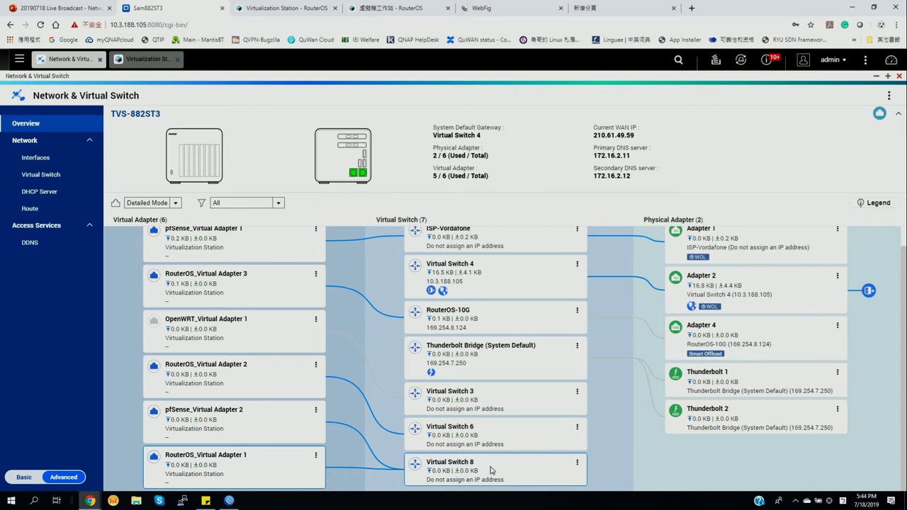
scroll(500, 319, "up", 1)
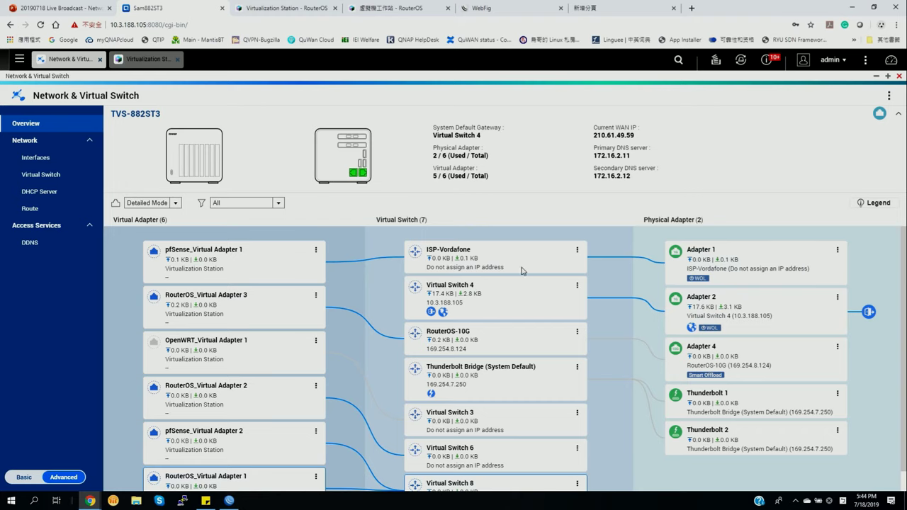
scroll(372, 296, "down", 1)
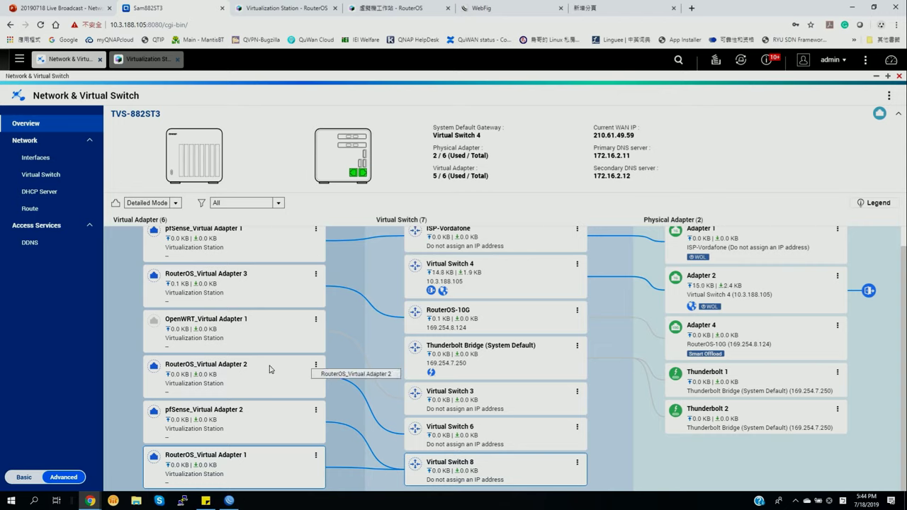
left_click(276, 386)
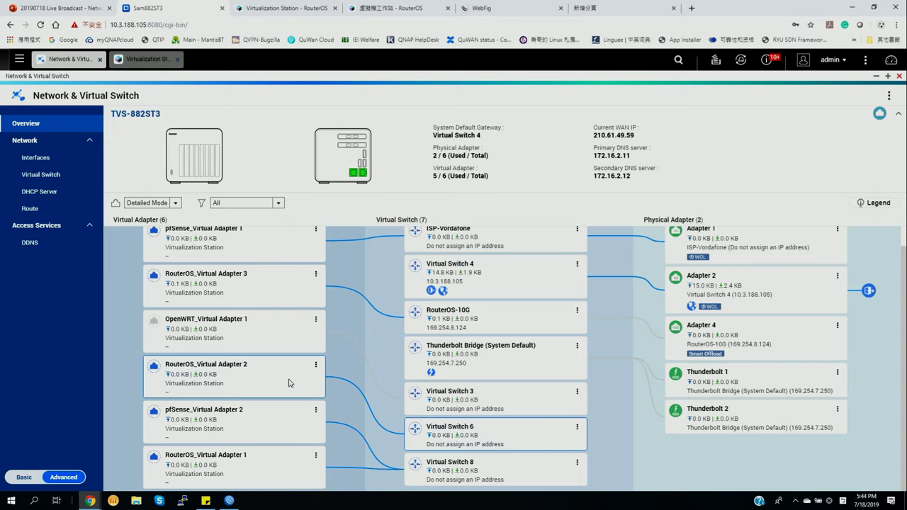
left_click(243, 297)
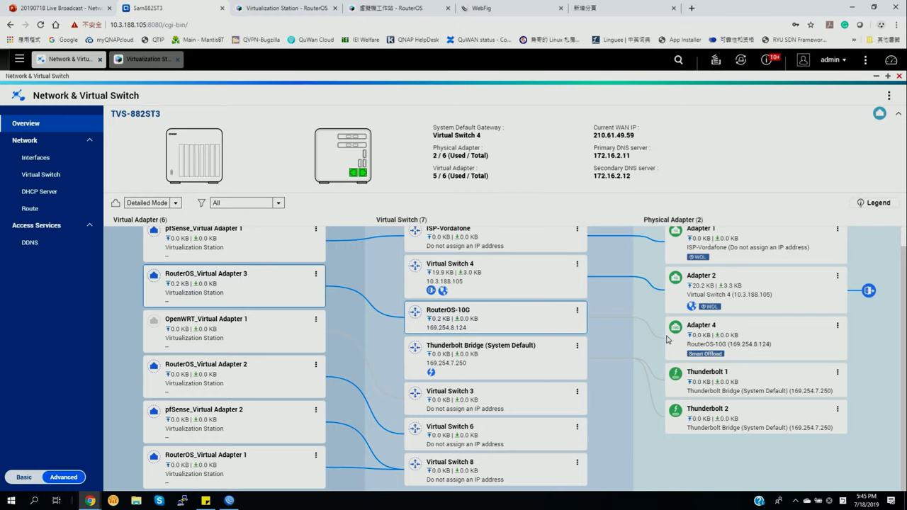
scroll(668, 340, "up", 1)
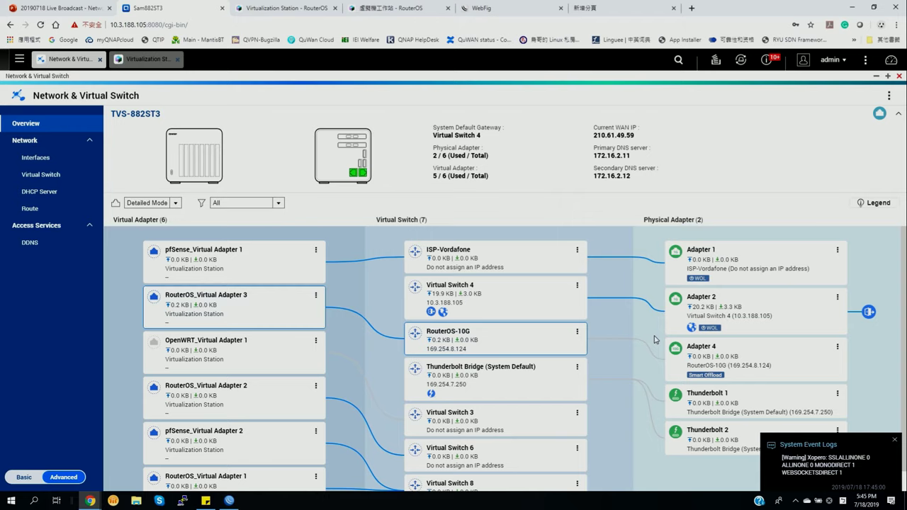